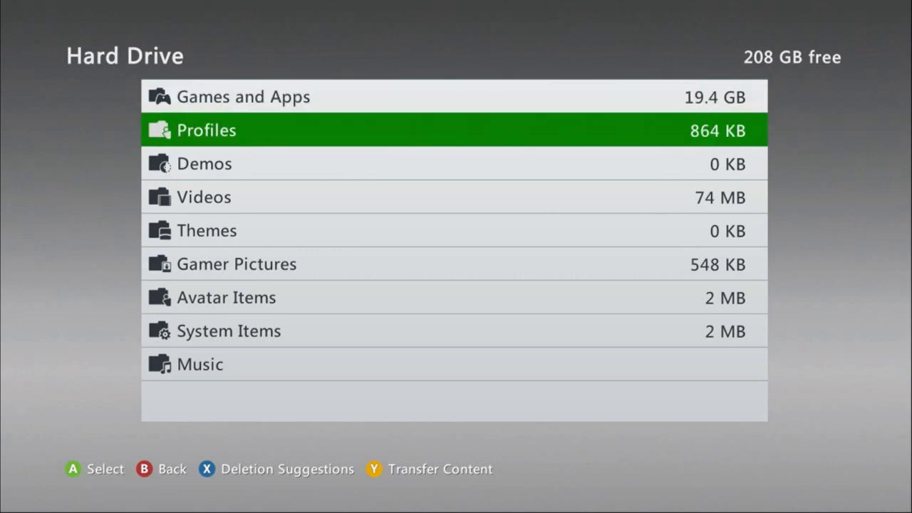
Move the signed-in gamer profile from the hard drive to the USB Storage Device, agreeing to sign it out
{"action": "key", "text": "Return"}
{"action": "key", "text": "Return"}
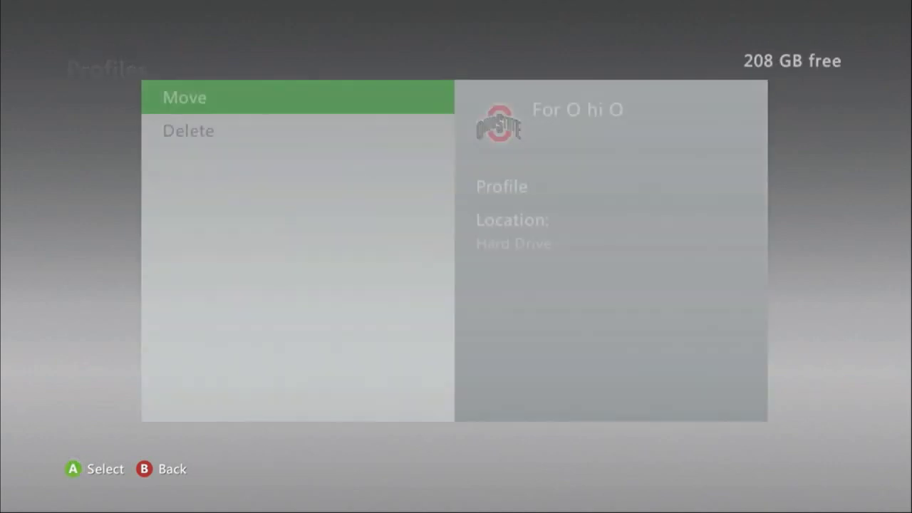
{"action": "key", "text": "Return"}
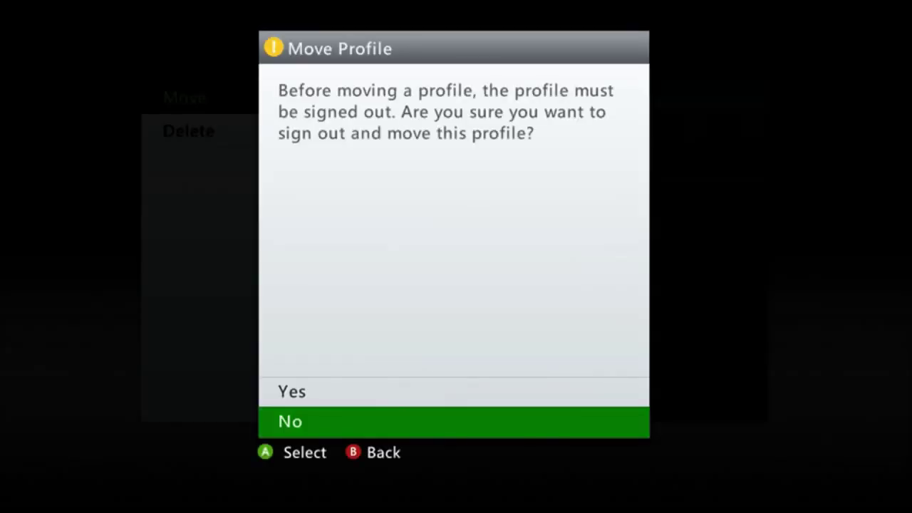
{"action": "key", "text": "Up"}
{"action": "key", "text": "Return"}
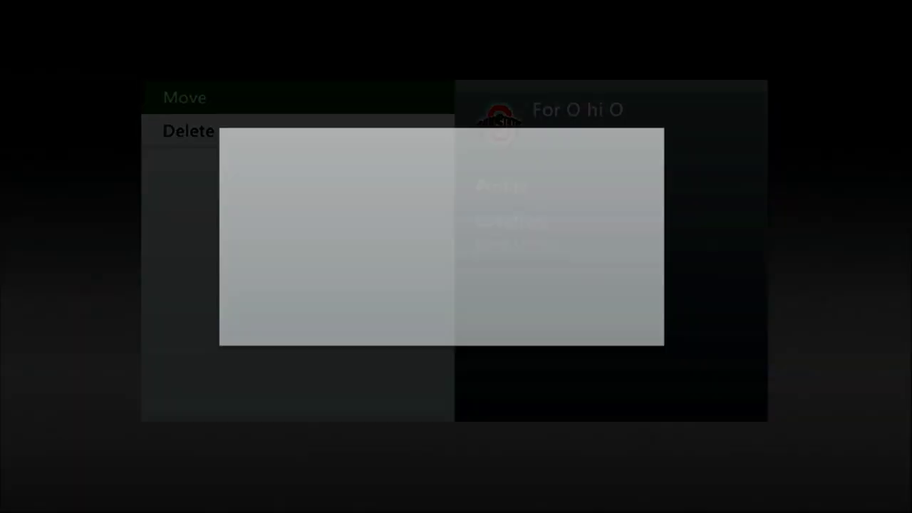
{"action": "key", "text": "Down"}
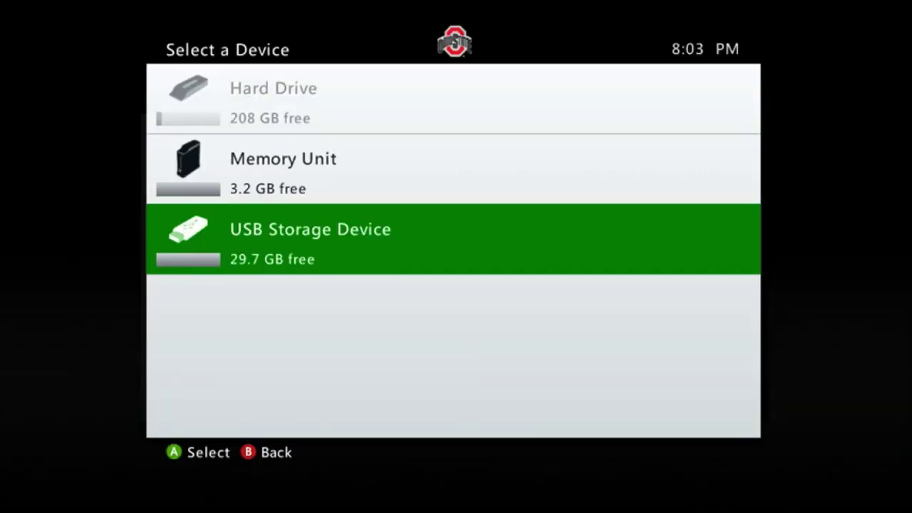
{"action": "key", "text": "Return"}
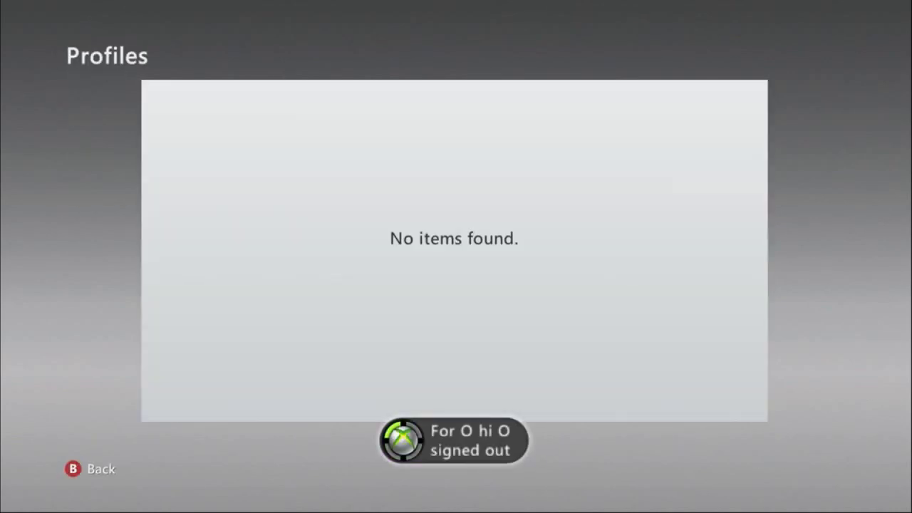
Open the NCAA Basketball 10 content in the hard drive's Games and Apps
{"action": "key", "text": "Escape"}
{"action": "key", "text": "Up"}
{"action": "key", "text": "Return"}
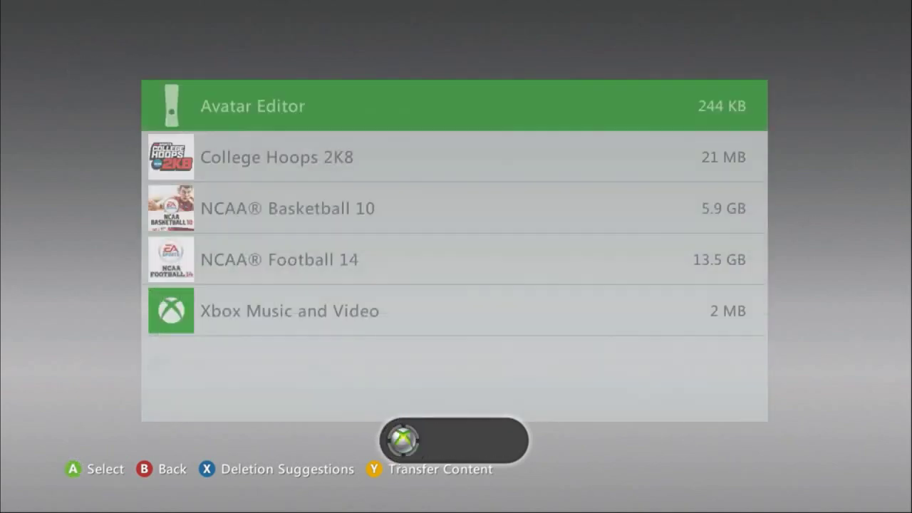
{"action": "key", "text": "Down"}
{"action": "key", "text": "Down"}
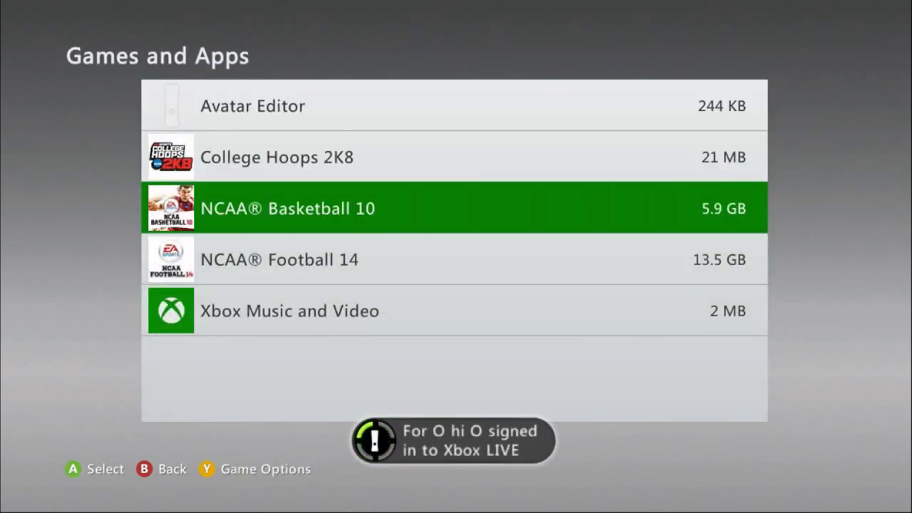
{"action": "key", "text": "Return"}
Move the ROSTERS TEST saved game to the USB Storage Device
{"action": "key", "text": "Down"}
{"action": "key", "text": "Down"}
{"action": "key", "text": "Down"}
{"action": "key", "text": "Down"}
{"action": "key", "text": "Down"}
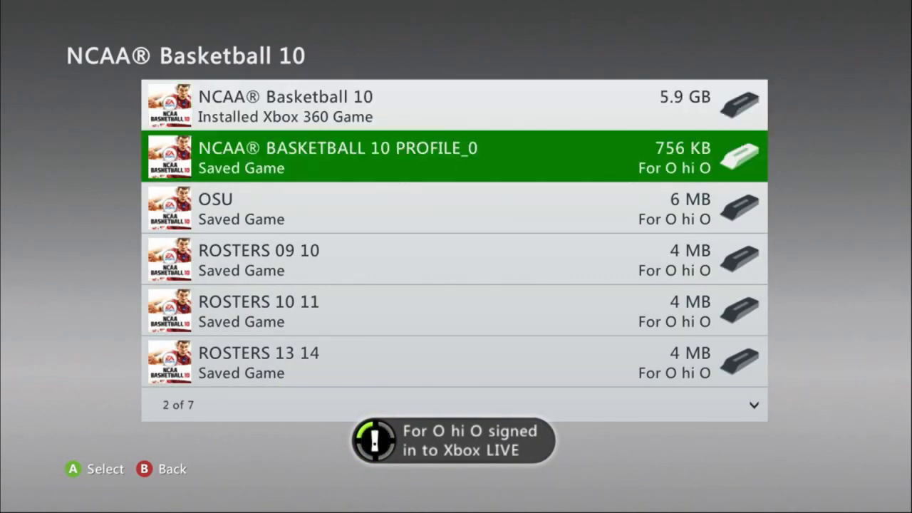
{"action": "key", "text": "Down"}
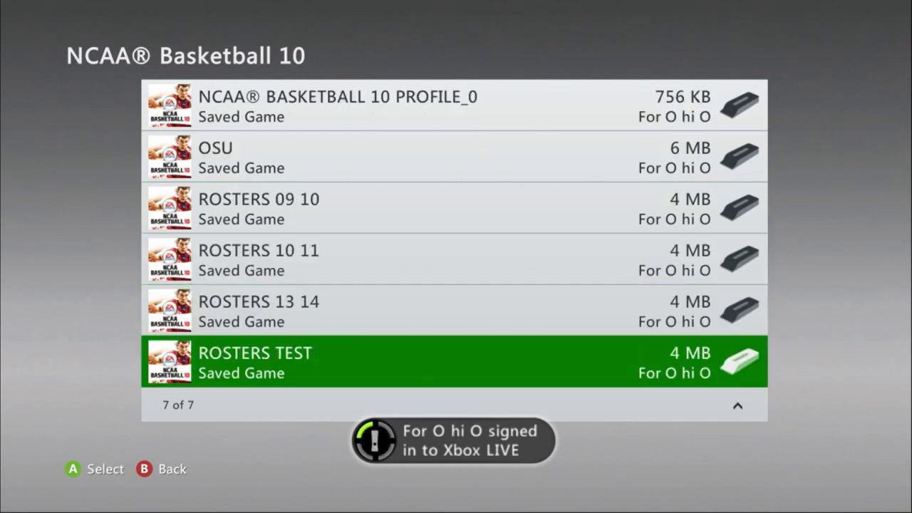
{"action": "key", "text": "Return"}
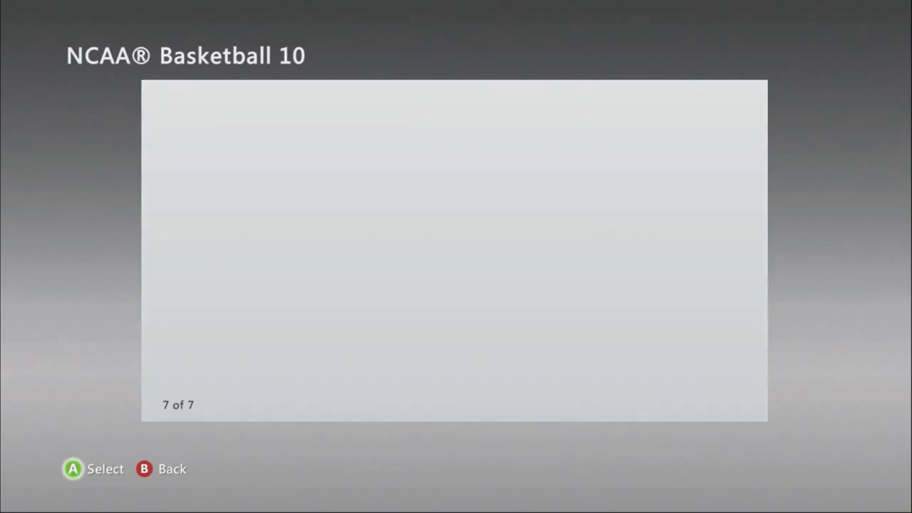
{"action": "key", "text": "Down"}
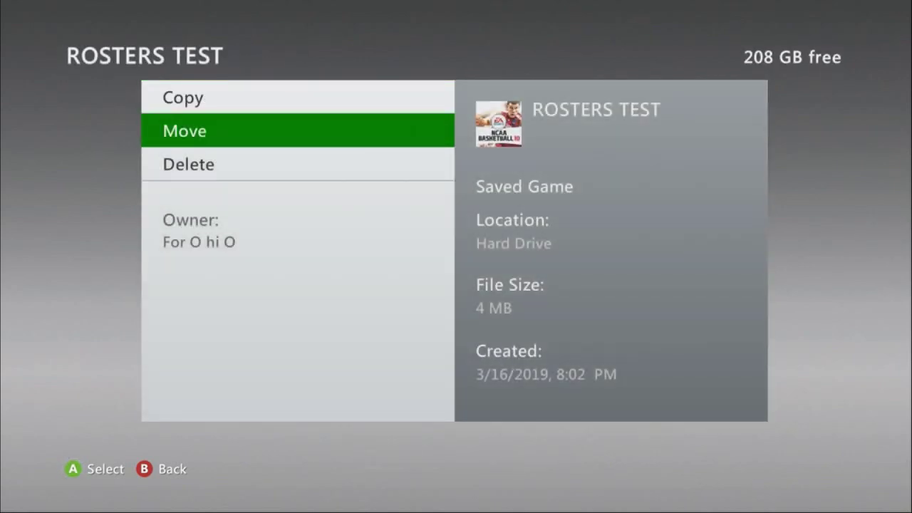
{"action": "key", "text": "Return"}
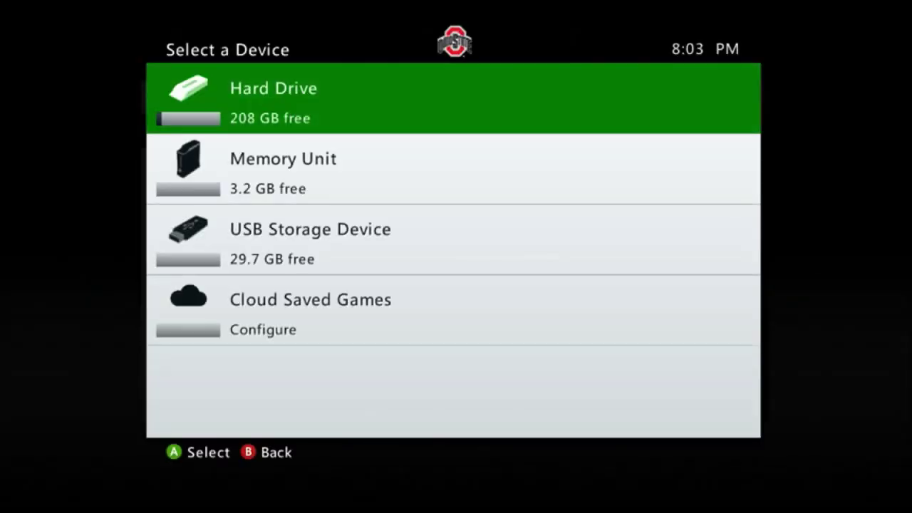
{"action": "key", "text": "Down"}
{"action": "key", "text": "Down"}
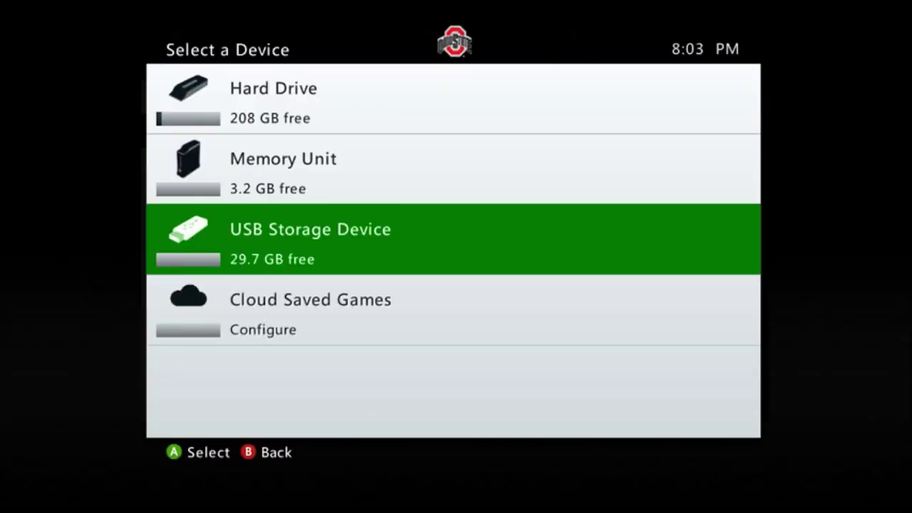
{"action": "key", "text": "Return"}
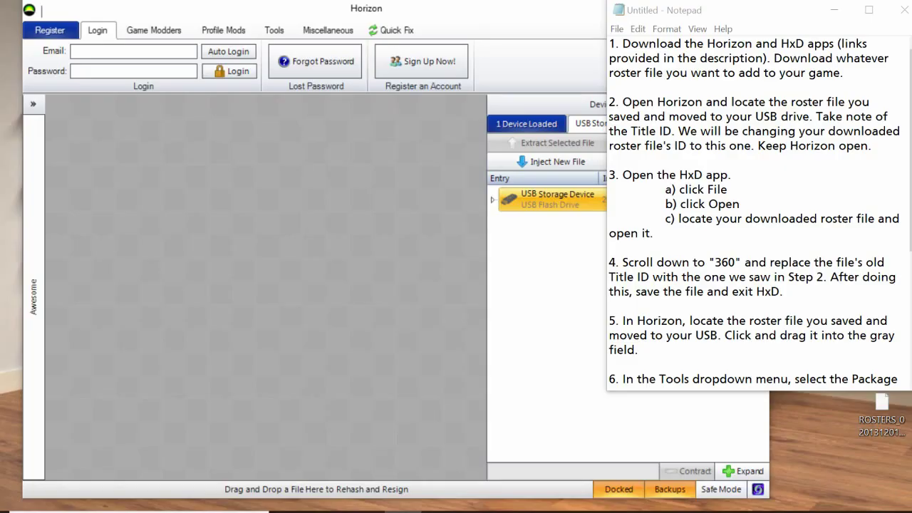
Switch to Notepad on the PC and highlight instructions 1 and 2 in turn
{"action": "left_click_drag", "start_coordinate": [770, 58], "coordinate": [623, 44]}
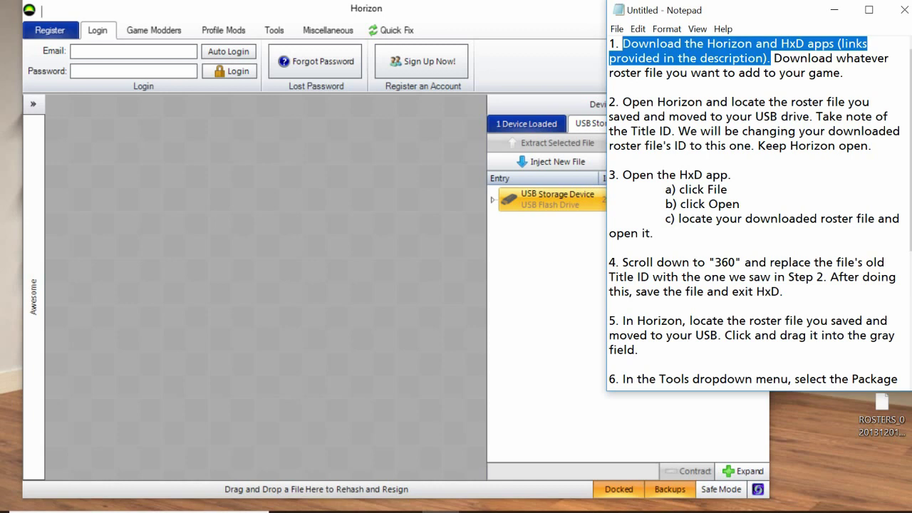
{"action": "left_click_drag", "start_coordinate": [844, 73], "coordinate": [774, 57]}
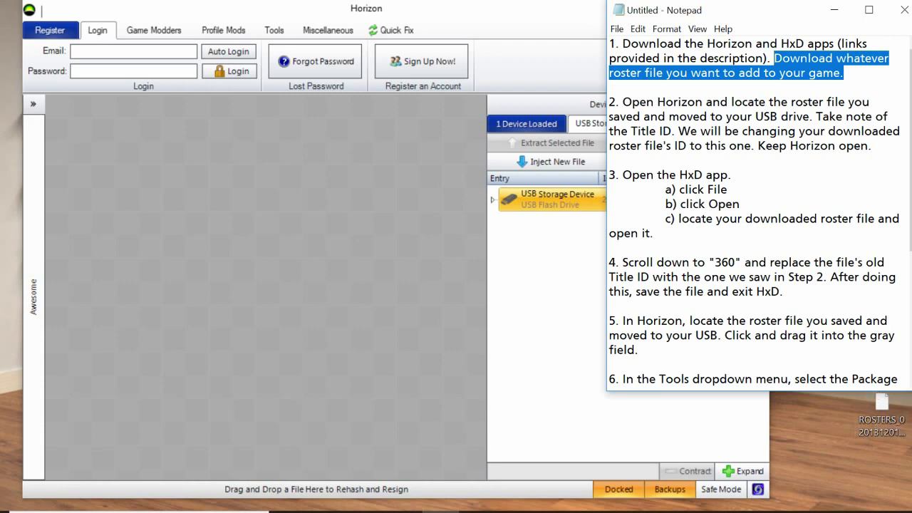
{"action": "left_click_drag", "start_coordinate": [870, 145], "coordinate": [623, 102]}
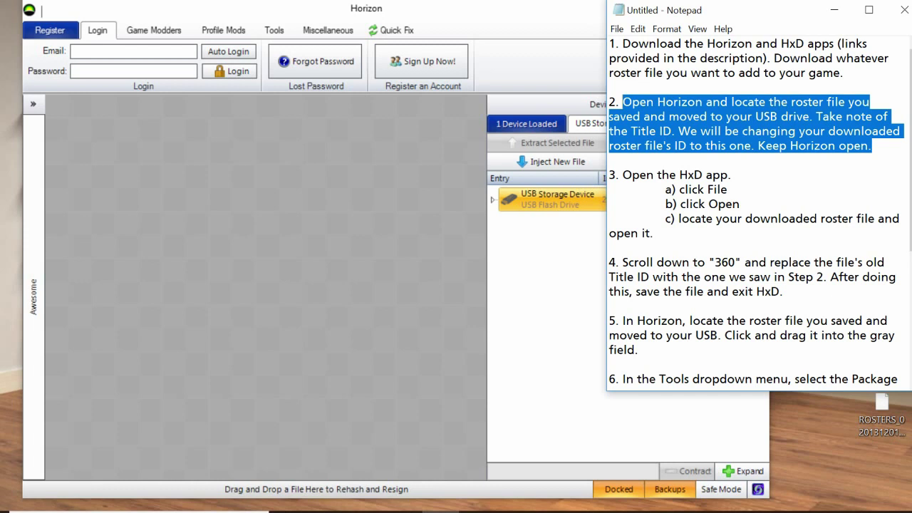
Switch to Horizon, expand the USB device's Games folder down to ROSTERS TEST, and check the NCAA Basketball 10 Title ID
{"action": "left_click", "coordinate": [489, 22]}
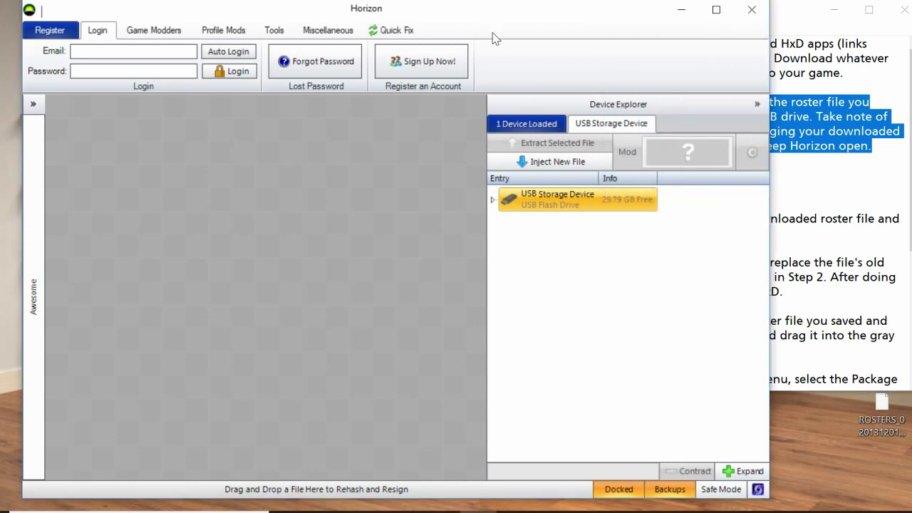
{"action": "left_click", "coordinate": [492, 201]}
{"action": "left_click", "coordinate": [512, 218]}
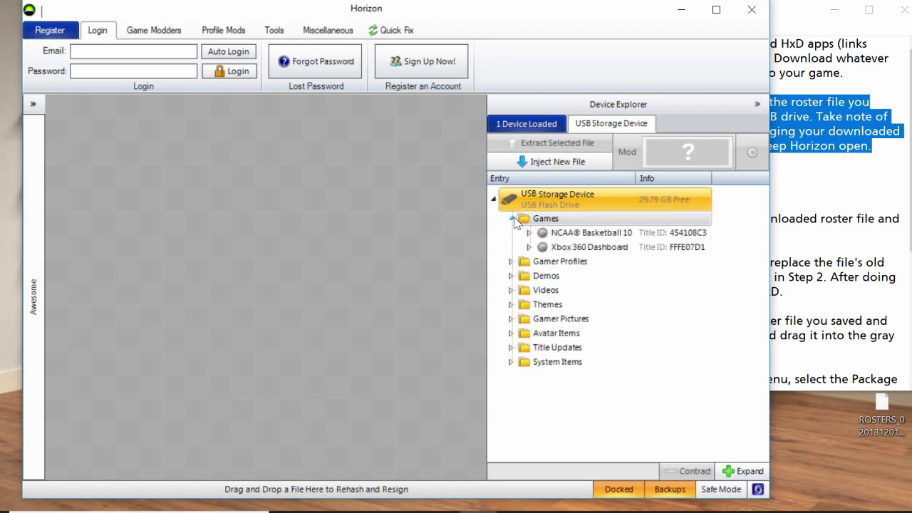
{"action": "left_click", "coordinate": [557, 234]}
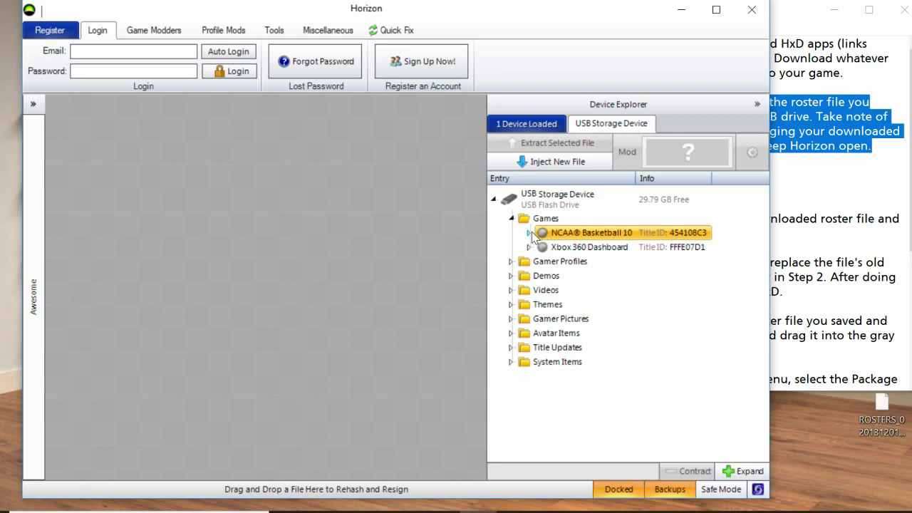
{"action": "left_click", "coordinate": [529, 233]}
{"action": "left_click", "coordinate": [588, 254]}
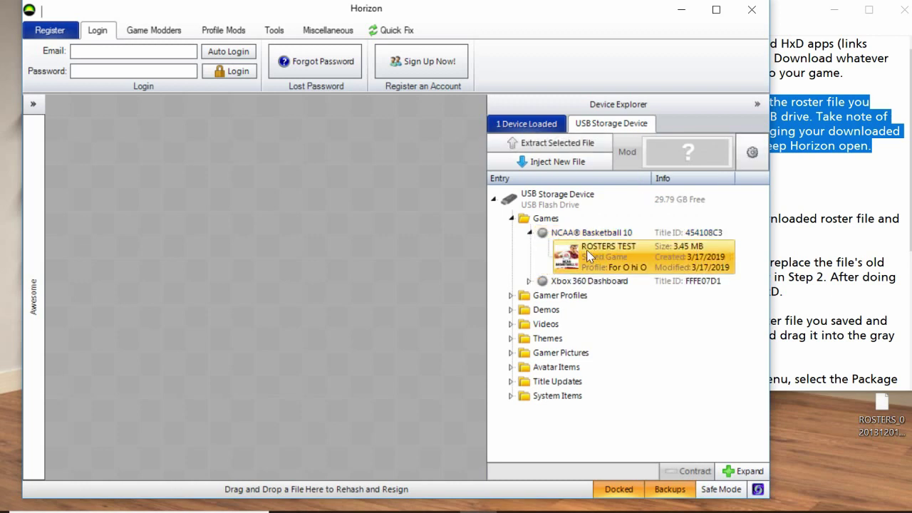
{"action": "left_click", "coordinate": [659, 235]}
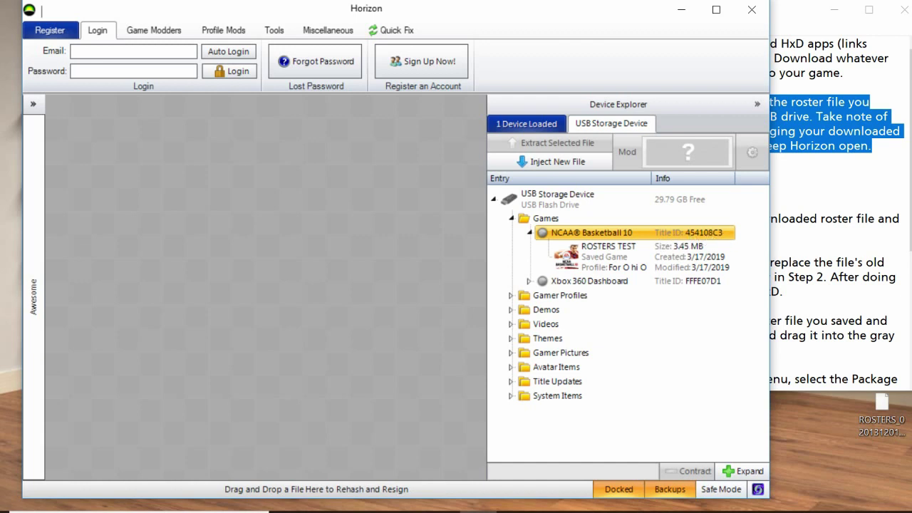
{"action": "left_click", "coordinate": [730, 174]}
{"action": "left_click_drag", "start_coordinate": [653, 233], "coordinate": [622, 175]}
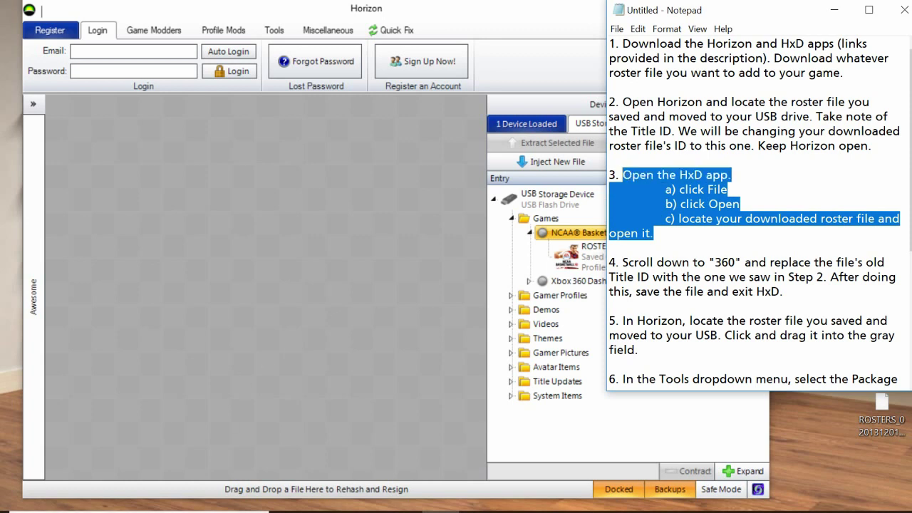
{"action": "key", "text": "super"}
{"action": "type", "text": "hx"}
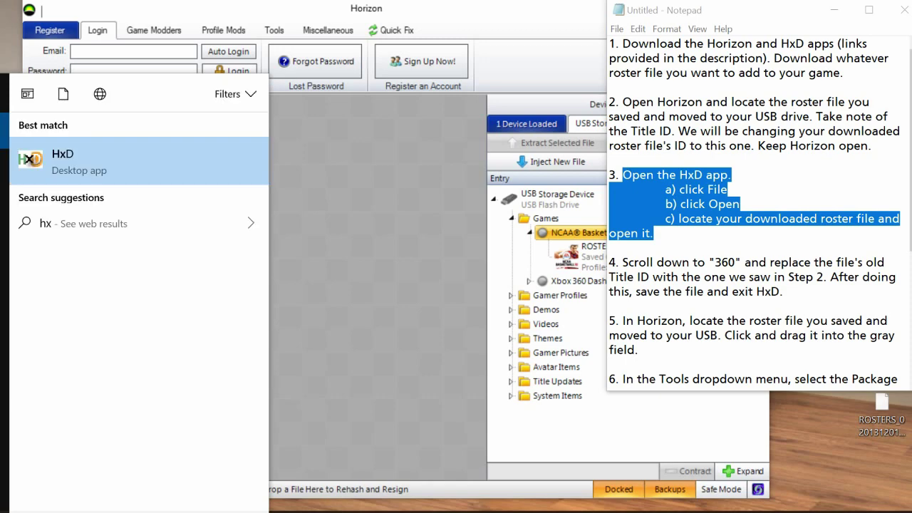
{"action": "left_click", "coordinate": [90, 156]}
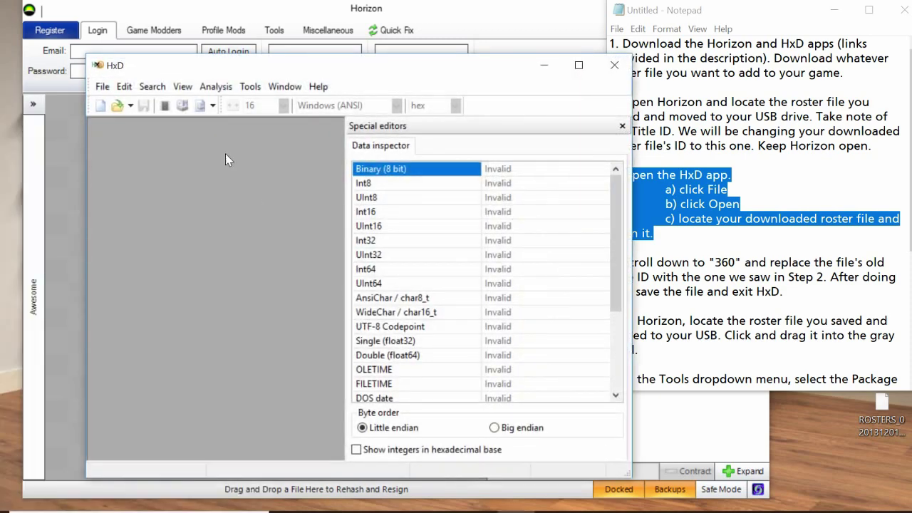
{"action": "left_click", "coordinate": [102, 86]}
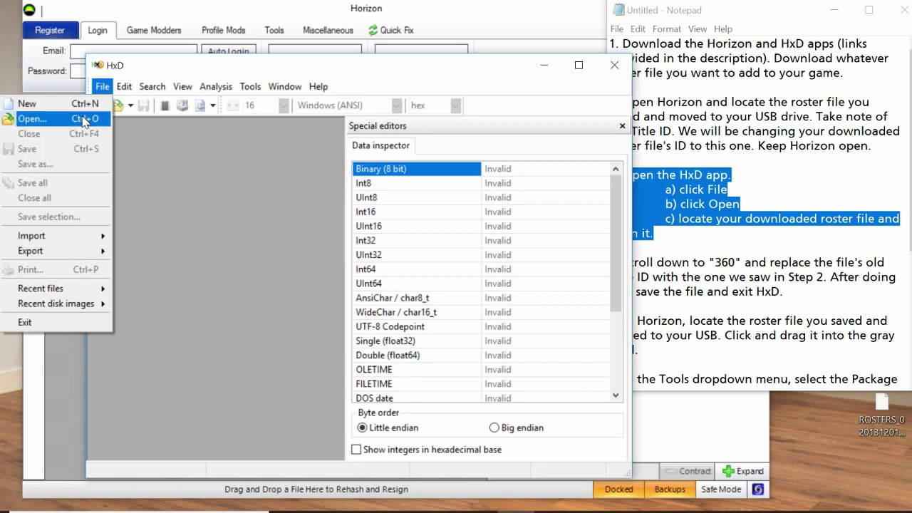
{"action": "left_click", "coordinate": [84, 120]}
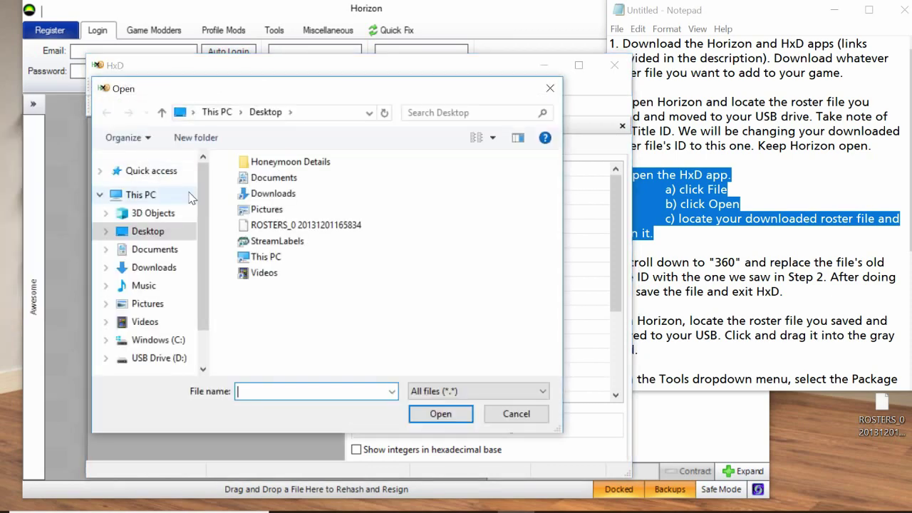
{"action": "left_click", "coordinate": [320, 229]}
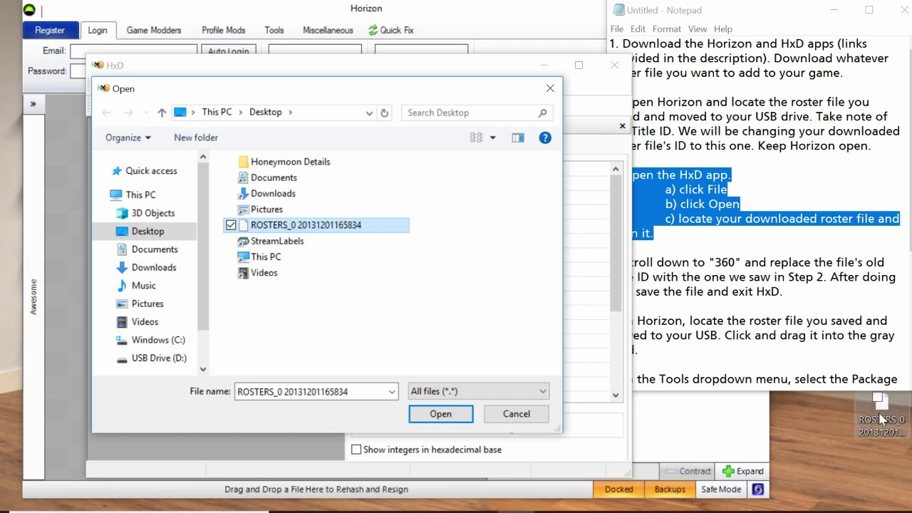
{"action": "left_click", "coordinate": [441, 414]}
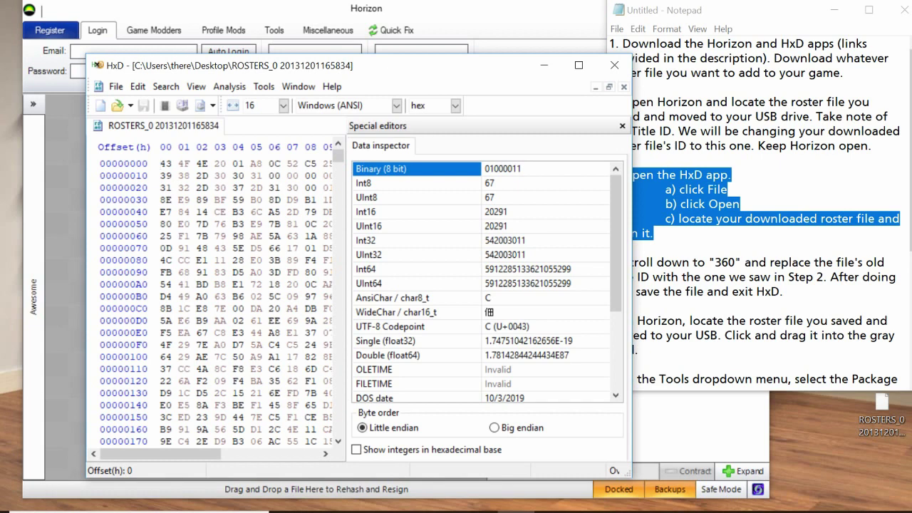
Highlight instruction 4 in the notes and recheck the NCAA Basketball 10 Title ID in Horizon
{"action": "left_click", "coordinate": [676, 247]}
{"action": "left_click_drag", "start_coordinate": [783, 292], "coordinate": [619, 262]}
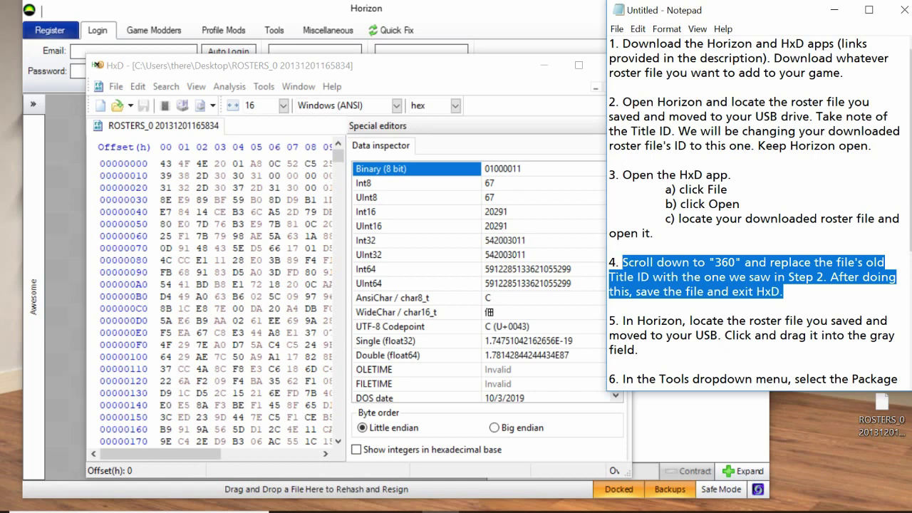
{"action": "left_click", "coordinate": [548, 27]}
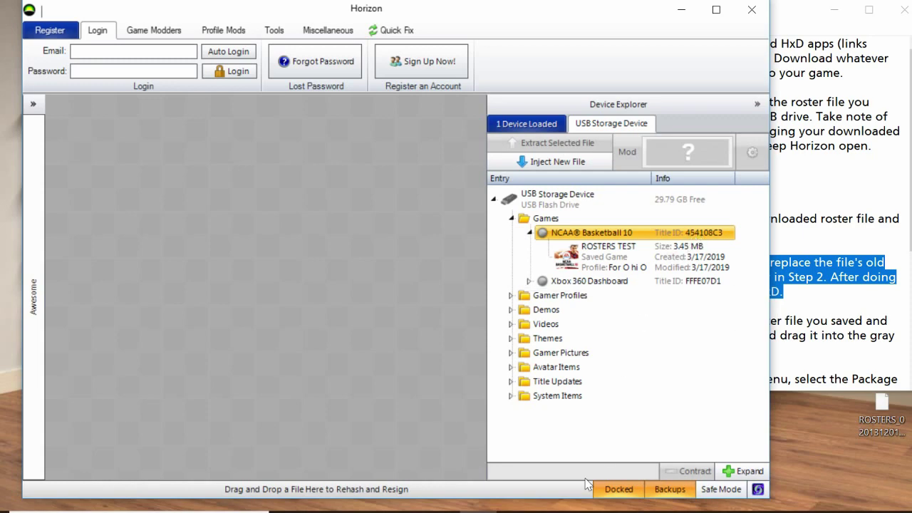
Switch to HxD and overwrite the Title ID bytes at the start of offset row 360 with 45 41 08 C3
{"action": "left_click", "coordinate": [516, 511]}
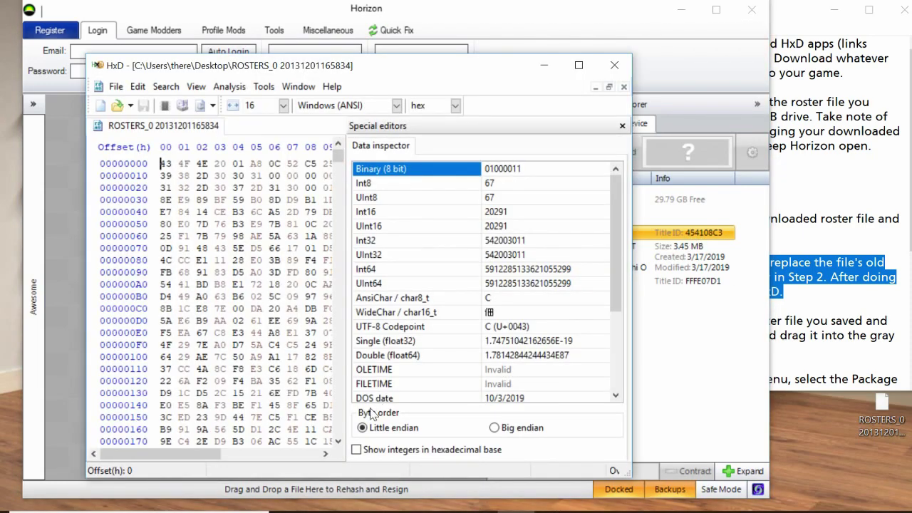
{"action": "left_click", "coordinate": [338, 442]}
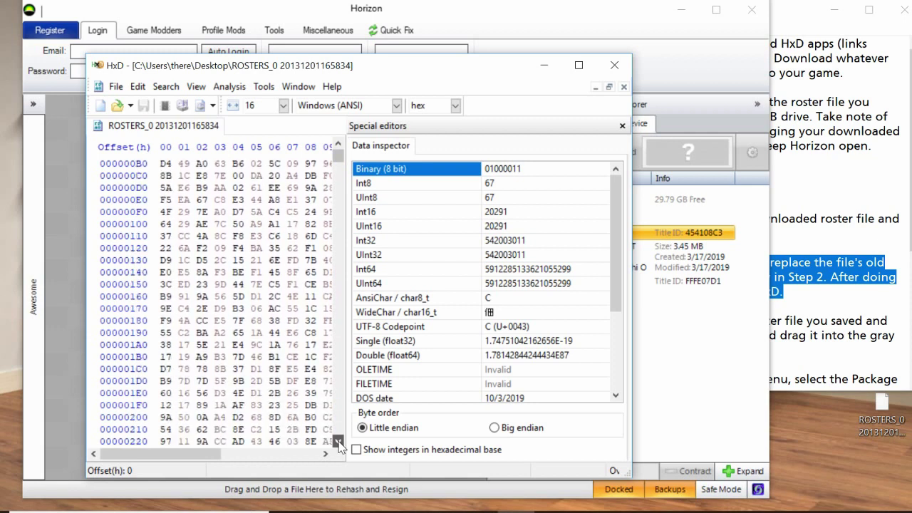
{"action": "left_click_drag", "start_coordinate": [338, 442], "coordinate": [339, 445]}
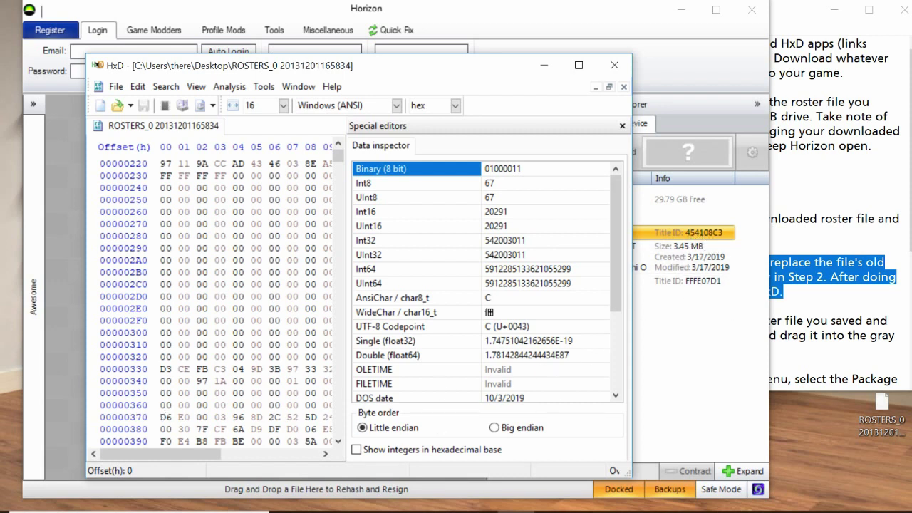
{"action": "left_click", "coordinate": [161, 404]}
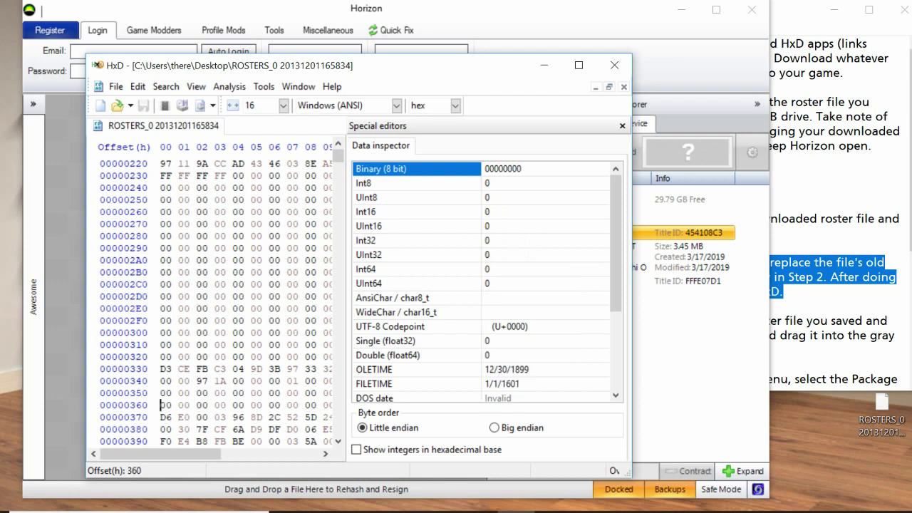
{"action": "type", "text": "45 41 08 C3"}
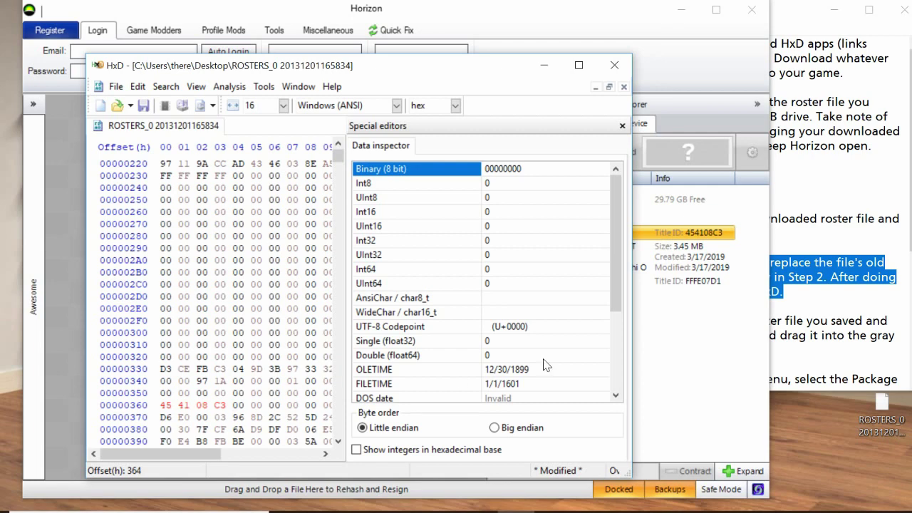
Highlight the end of instruction 4 in the notes, then save the edited roster file and exit HxD
{"action": "left_click", "coordinate": [783, 292]}
{"action": "left_click_drag", "start_coordinate": [783, 291], "coordinate": [830, 276]}
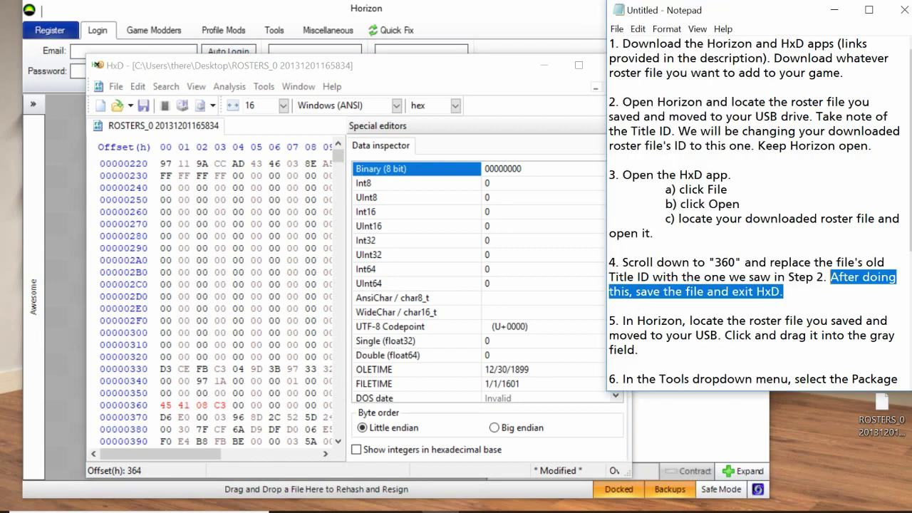
{"action": "left_click", "coordinate": [478, 71]}
{"action": "left_click", "coordinate": [116, 86]}
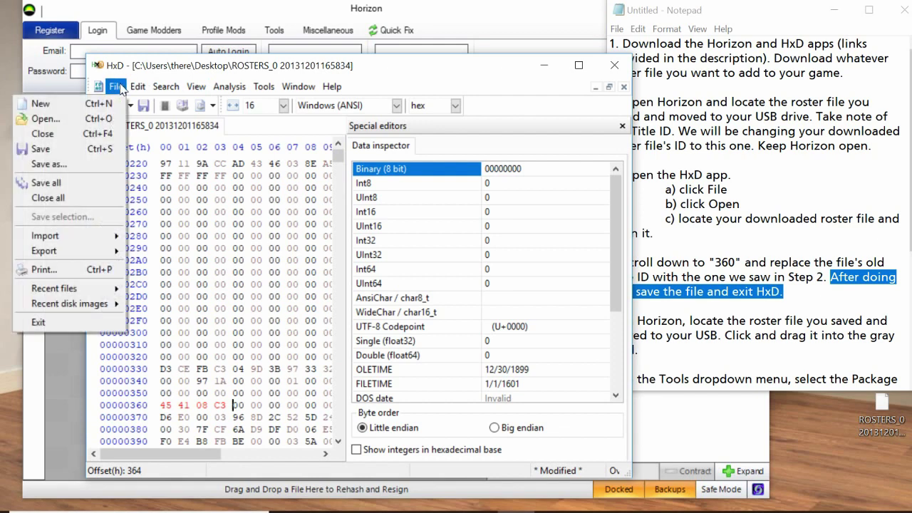
{"action": "left_click", "coordinate": [63, 148]}
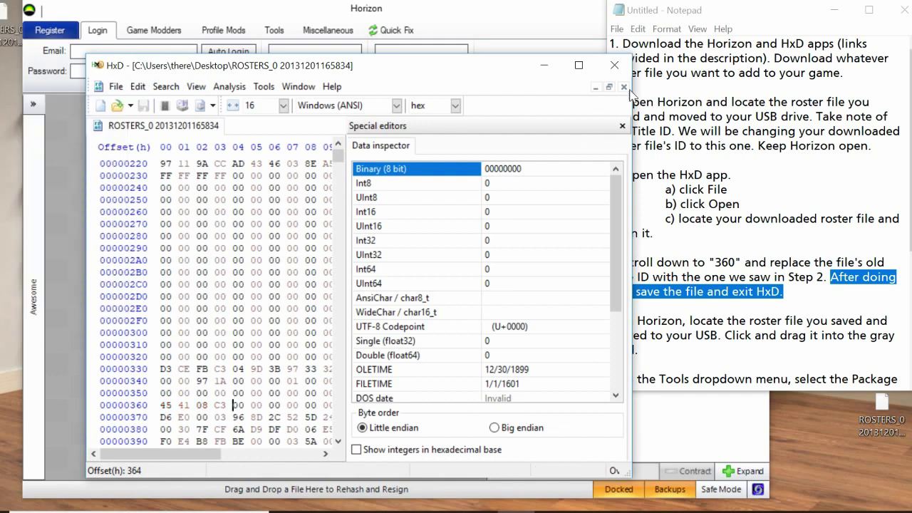
{"action": "left_click", "coordinate": [614, 64]}
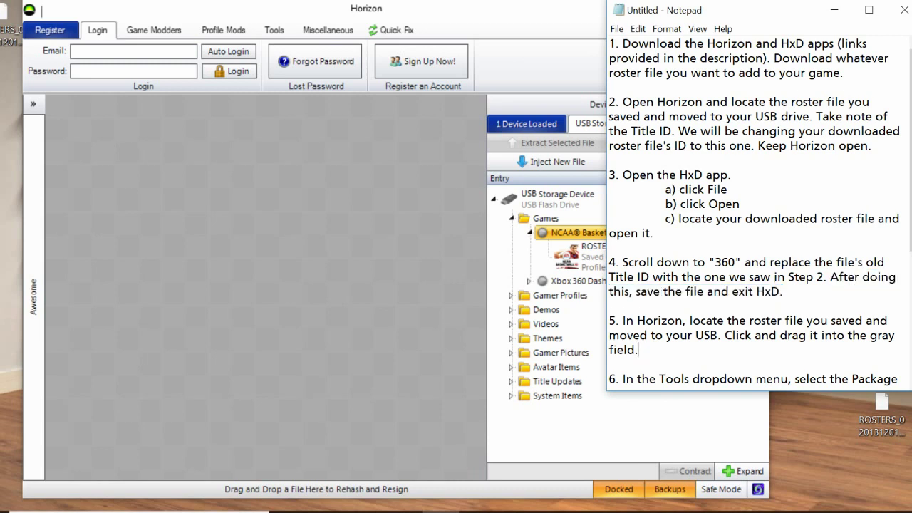
Highlight instruction 5 in the notes, then open ROSTERS TEST from the USB device in Horizon's gray workspace and move its window to the upper-left corner
{"action": "left_click_drag", "start_coordinate": [638, 349], "coordinate": [622, 320]}
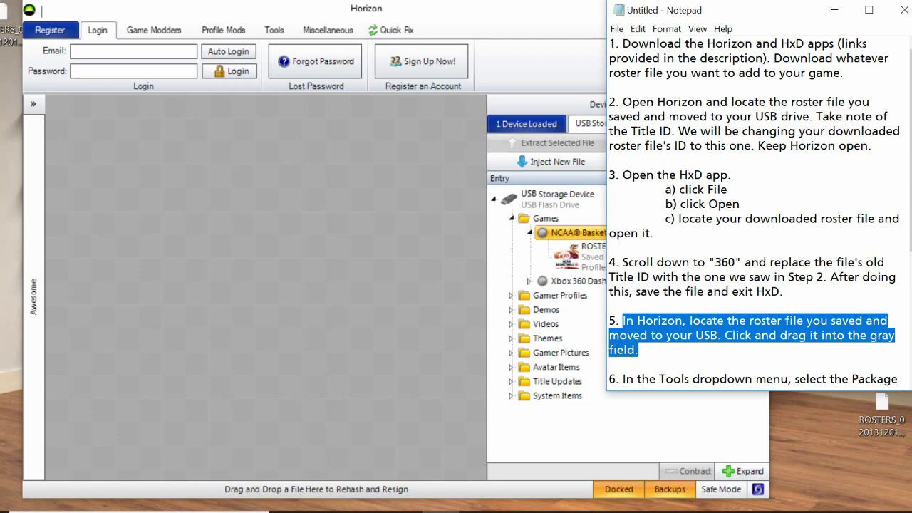
{"action": "left_click", "coordinate": [546, 10]}
{"action": "left_click", "coordinate": [616, 251]}
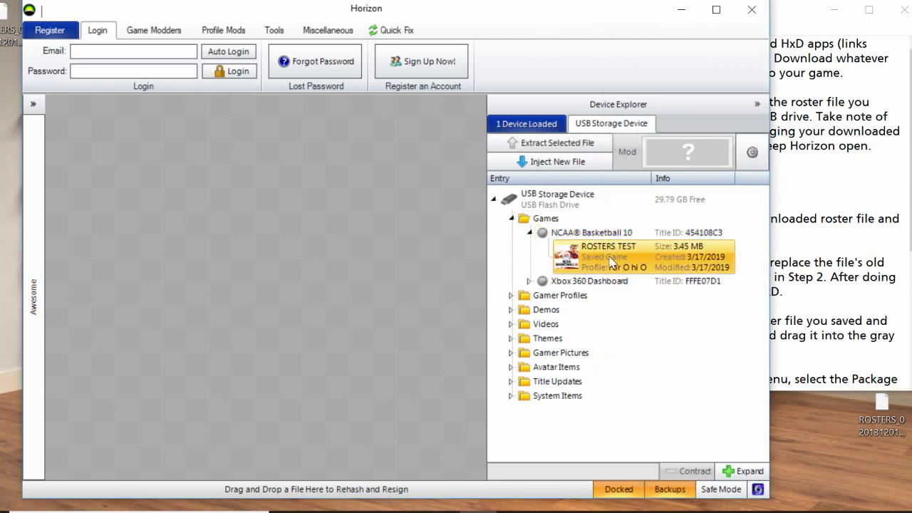
{"action": "left_click_drag", "start_coordinate": [541, 261], "coordinate": [174, 176]}
{"action": "left_click_drag", "start_coordinate": [104, 148], "coordinate": [104, 149]}
{"action": "left_click_drag", "start_coordinate": [328, 205], "coordinate": [146, 118]}
Return to the Notepad instructions and highlight instruction 6 about the Package Manager
{"action": "left_click", "coordinate": [820, 219]}
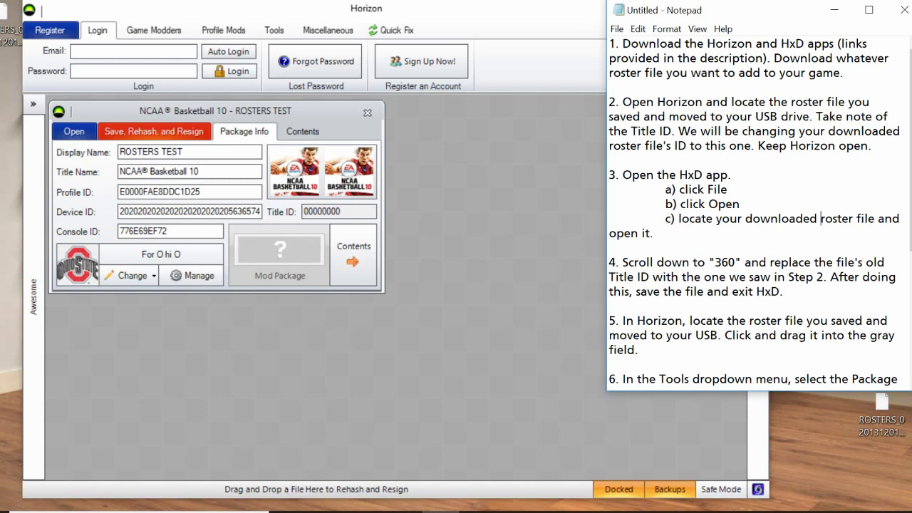
{"action": "scroll", "coordinate": [820, 219], "scroll_direction": "down", "scroll_amount": 3}
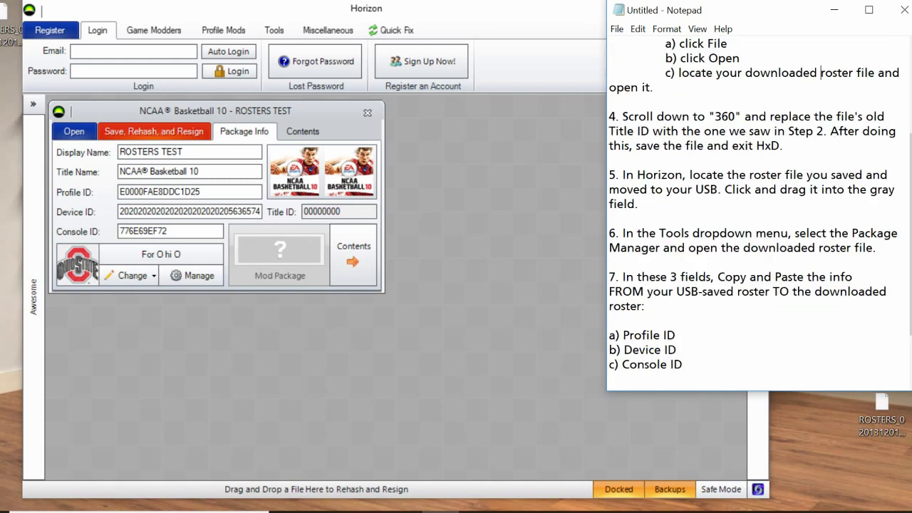
{"action": "left_click_drag", "start_coordinate": [876, 247], "coordinate": [622, 233]}
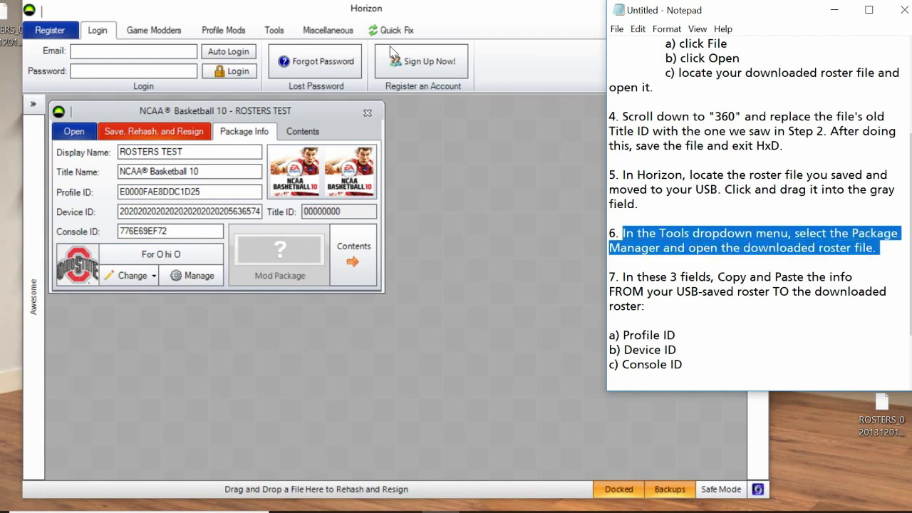
{"action": "left_click", "coordinate": [273, 32]}
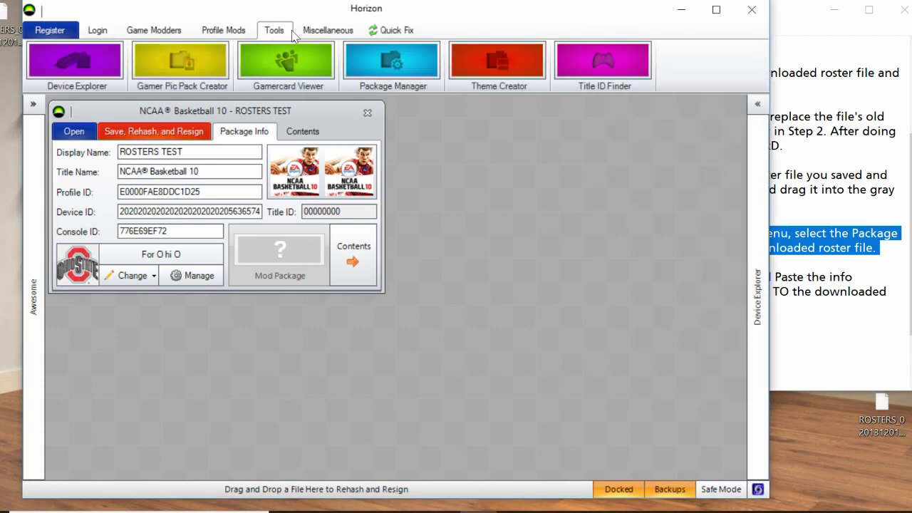
{"action": "left_click", "coordinate": [413, 75]}
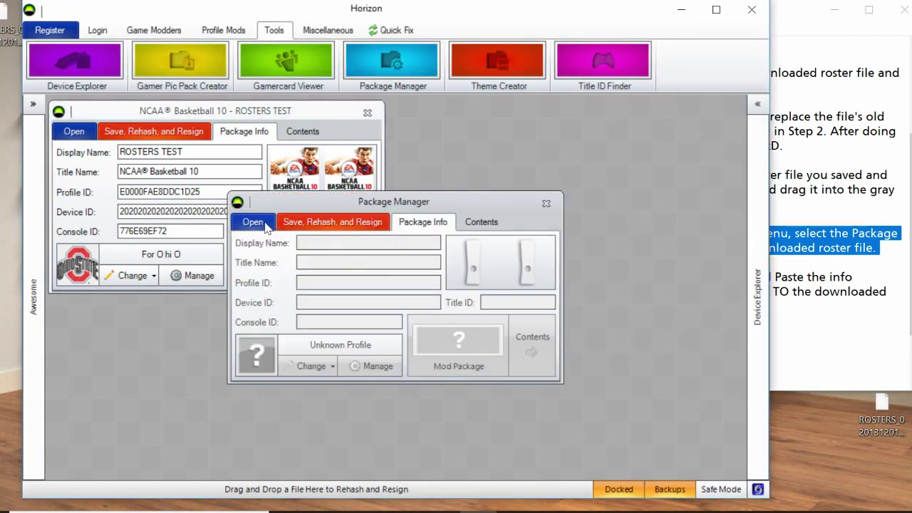
{"action": "left_click", "coordinate": [265, 224]}
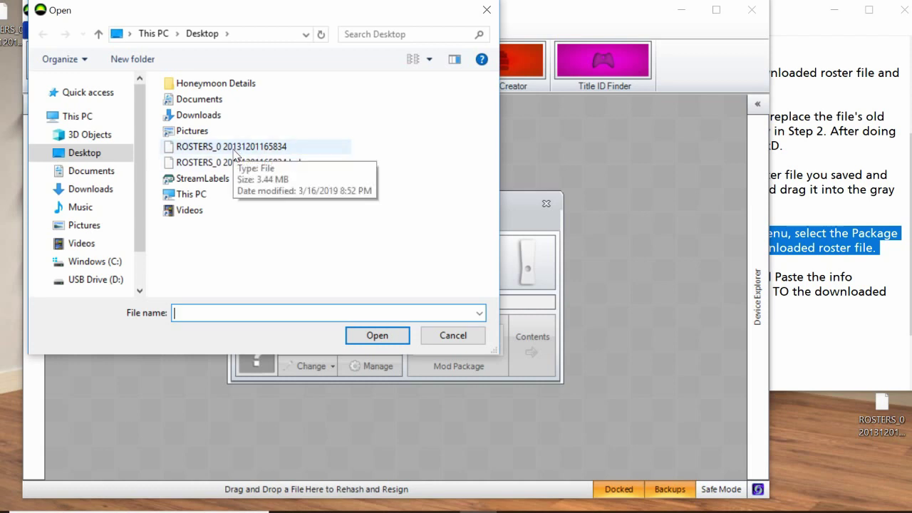
{"action": "left_click", "coordinate": [235, 147]}
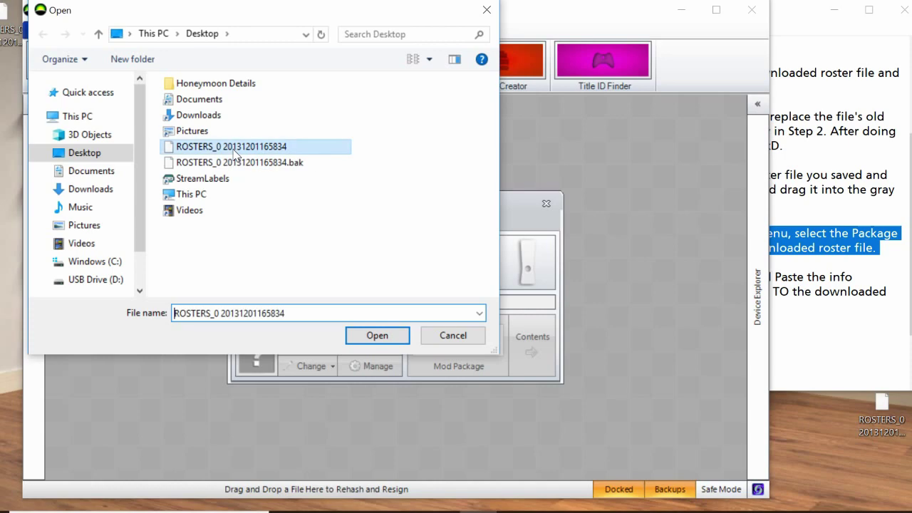
{"action": "left_click", "coordinate": [401, 335]}
{"action": "left_click_drag", "start_coordinate": [394, 207], "coordinate": [556, 127]}
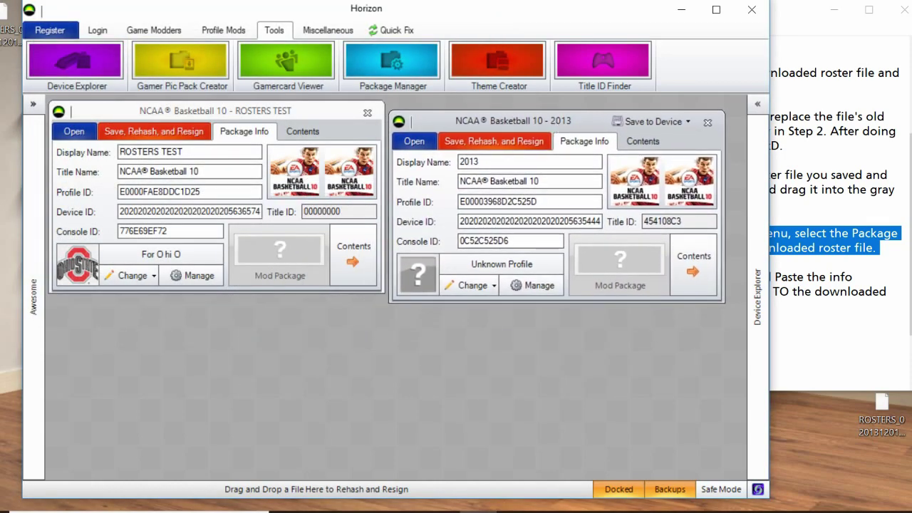
Highlight instruction 7 in the Notepad notes, followed by its Profile ID, Device ID and Console ID items in turn
{"action": "left_click", "coordinate": [819, 305]}
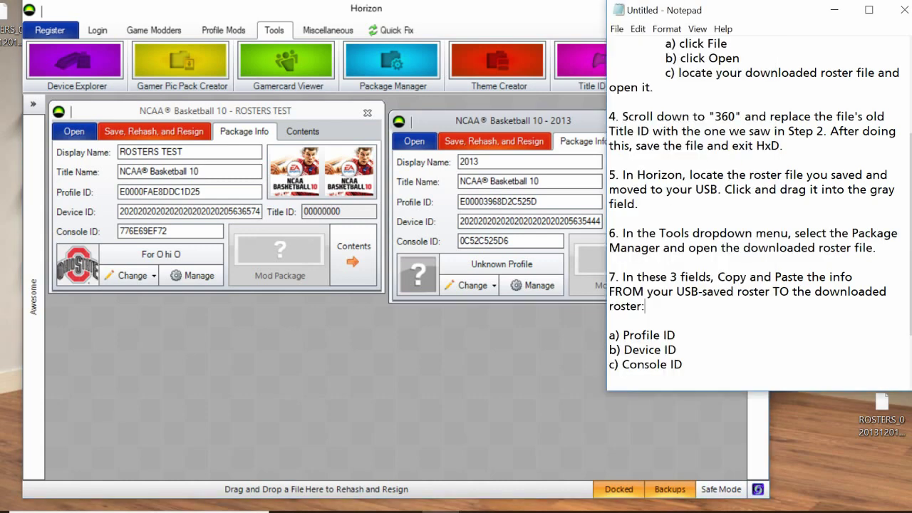
{"action": "left_click_drag", "start_coordinate": [645, 305], "coordinate": [625, 277]}
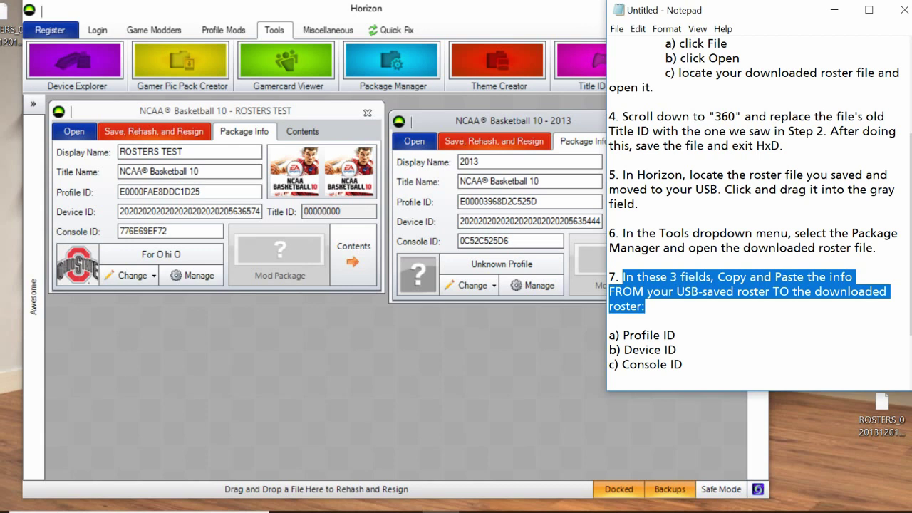
{"action": "left_click_drag", "start_coordinate": [675, 335], "coordinate": [623, 335]}
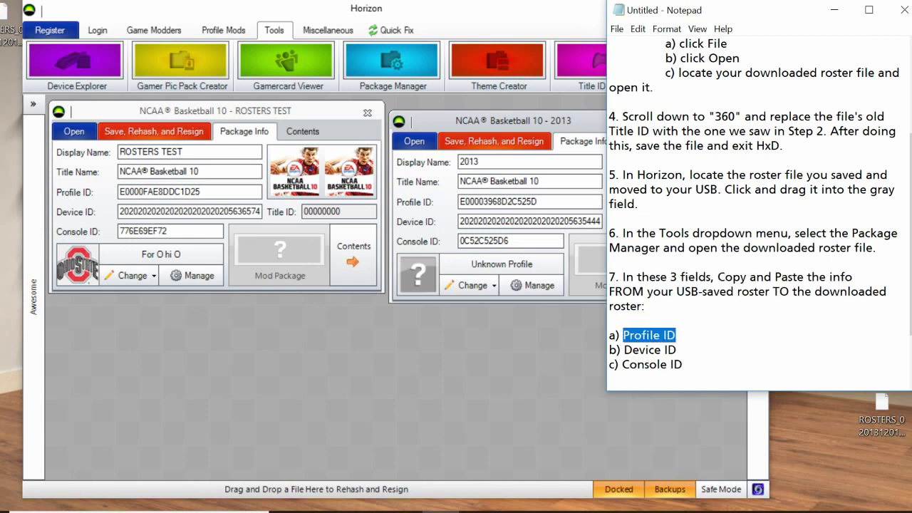
{"action": "left_click_drag", "start_coordinate": [676, 350], "coordinate": [624, 350]}
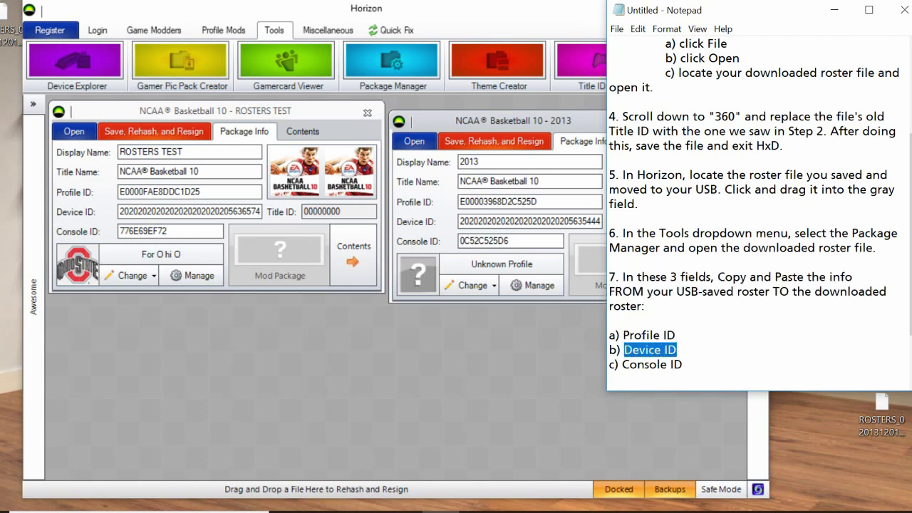
{"action": "left_click_drag", "start_coordinate": [682, 364], "coordinate": [623, 364]}
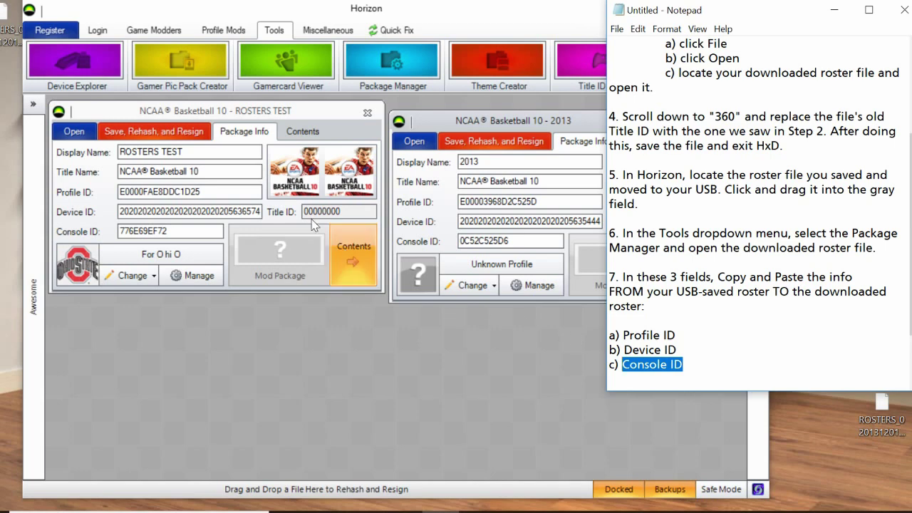
In Horizon, copy the Profile ID from the ROSTERS TEST package and paste it over the 2013 package's Profile ID
{"action": "left_click", "coordinate": [290, 109]}
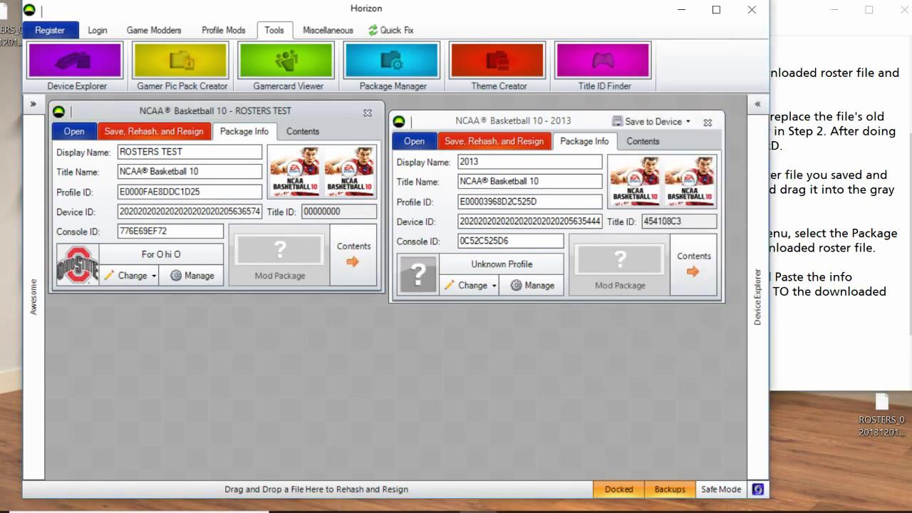
{"action": "right_click", "coordinate": [189, 195]}
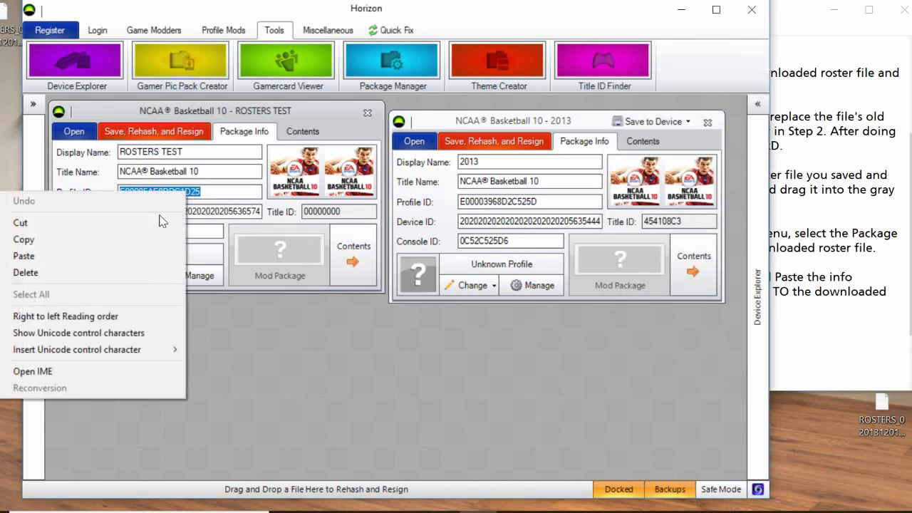
{"action": "left_click", "coordinate": [149, 240]}
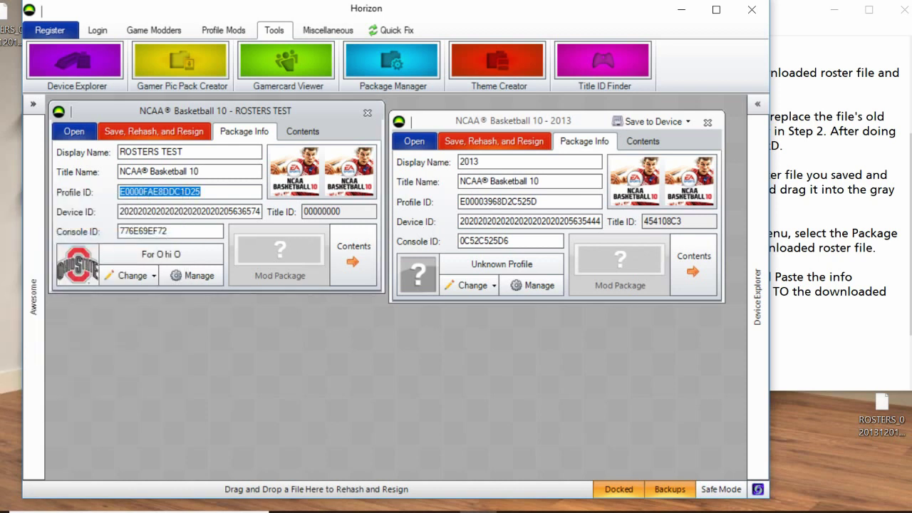
{"action": "left_click", "coordinate": [478, 201]}
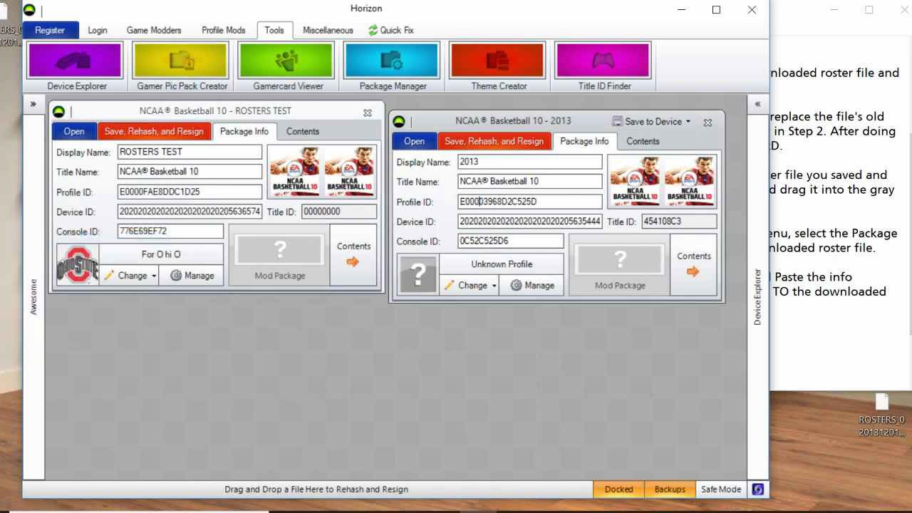
{"action": "right_click", "coordinate": [494, 203]}
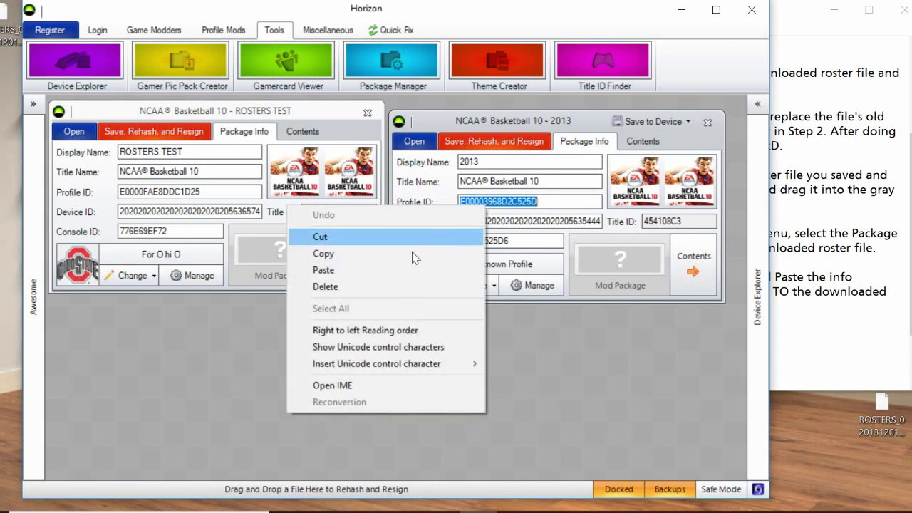
{"action": "left_click", "coordinate": [388, 270]}
Replace the 2013 package's Device ID with the one copied from the ROSTERS TEST package
{"action": "double_click", "coordinate": [190, 212]}
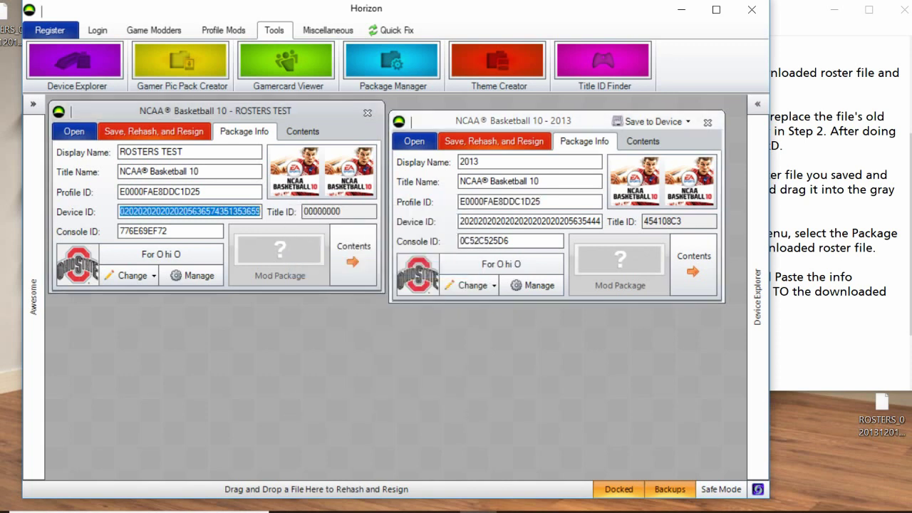
{"action": "right_click", "coordinate": [256, 213]}
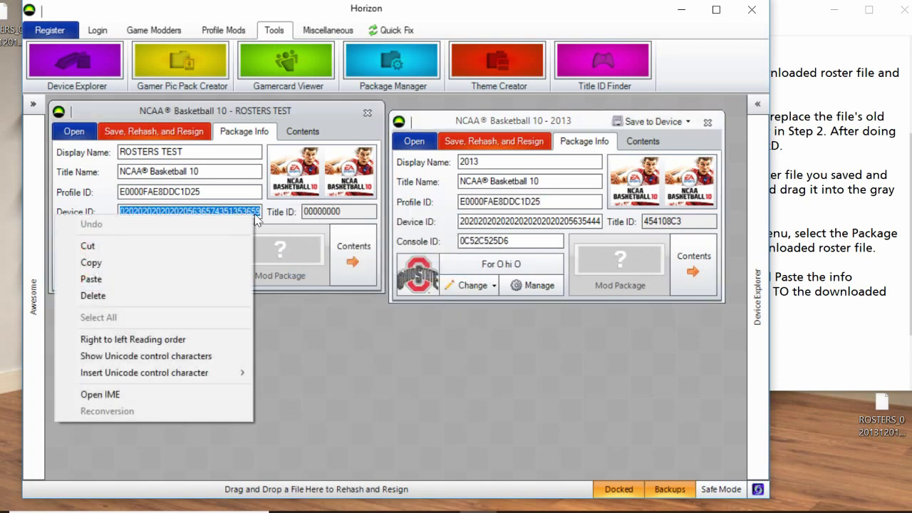
{"action": "left_click", "coordinate": [177, 258]}
{"action": "double_click", "coordinate": [529, 221]}
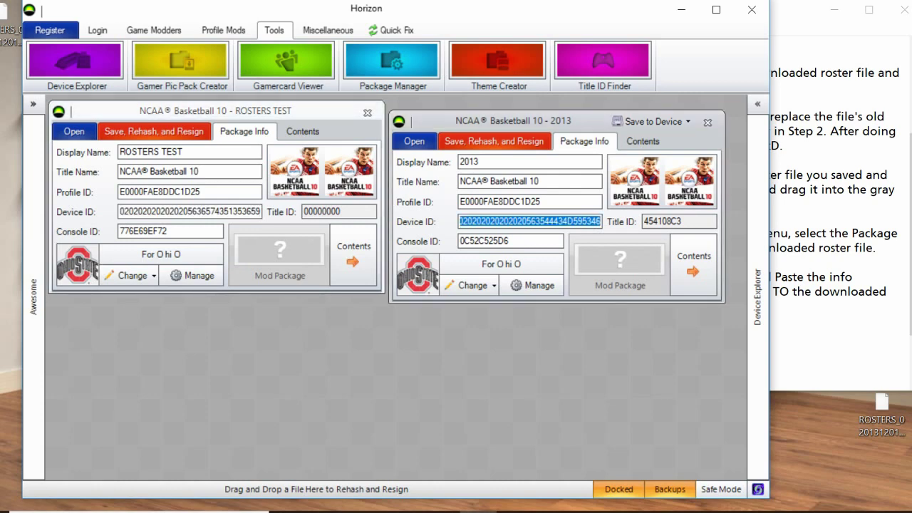
{"action": "right_click", "coordinate": [372, 218]}
{"action": "left_click", "coordinate": [436, 283]}
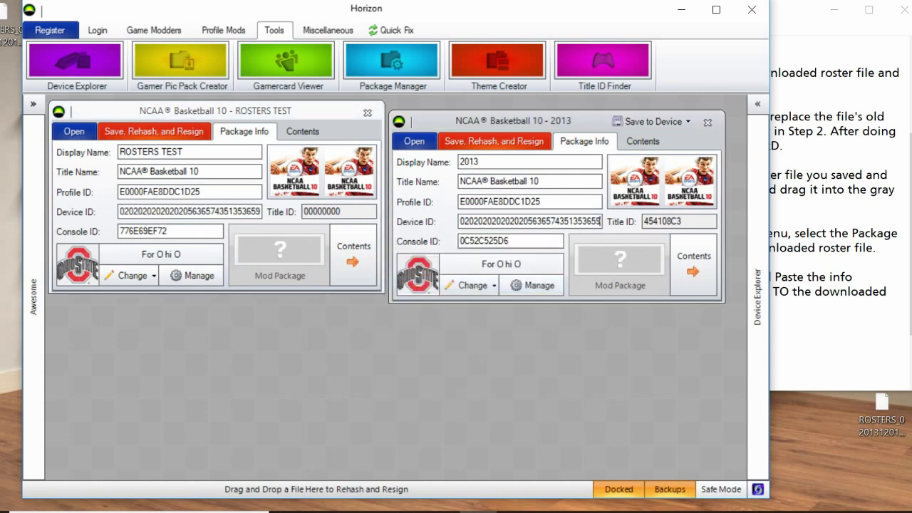
Copy the Console ID from the ROSTERS TEST package and paste it over the 2013 package's Console ID
{"action": "double_click", "coordinate": [192, 231]}
{"action": "right_click", "coordinate": [193, 231]}
{"action": "left_click", "coordinate": [121, 276]}
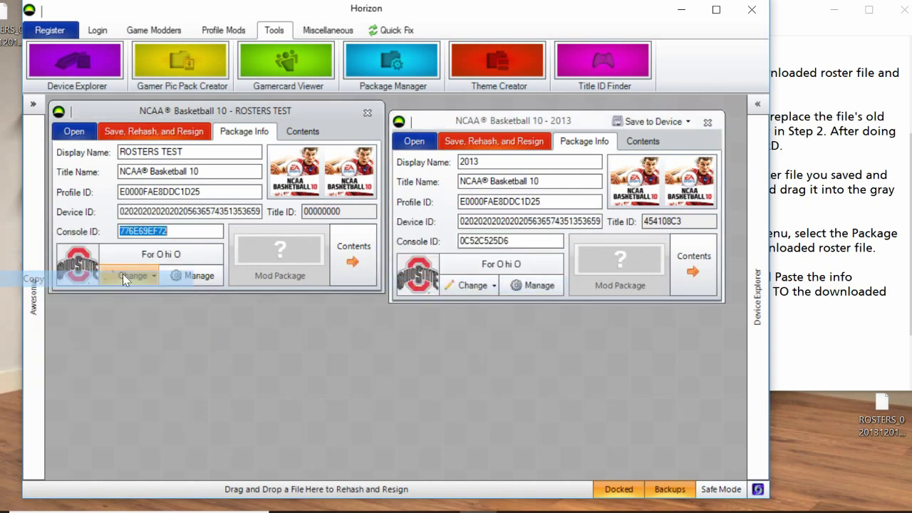
{"action": "double_click", "coordinate": [516, 241]}
{"action": "right_click", "coordinate": [516, 241]}
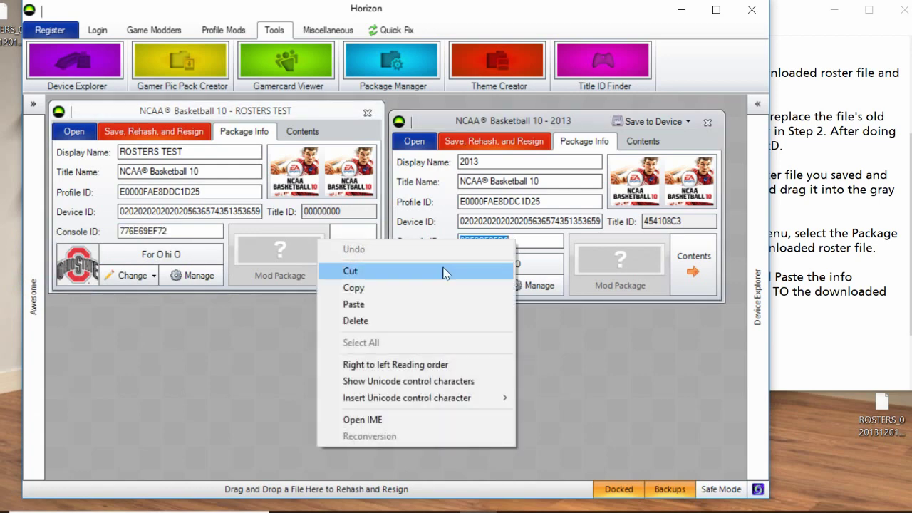
{"action": "left_click", "coordinate": [395, 304]}
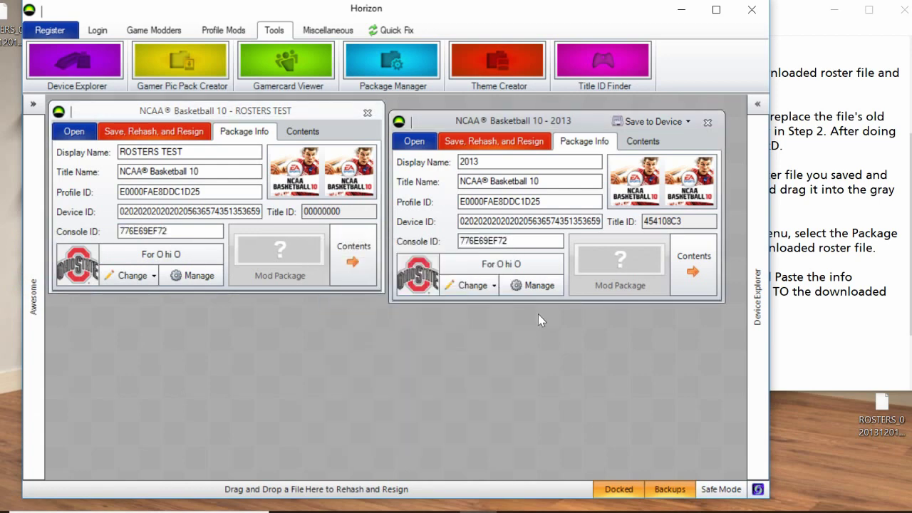
Highlight instruction 8 in the Notepad notes, about Save, Rehash, and Resign and saving to the USB device
{"action": "key", "text": "alt+Tab"}
{"action": "scroll", "coordinate": [755, 214], "scroll_direction": "down", "scroll_amount": 2}
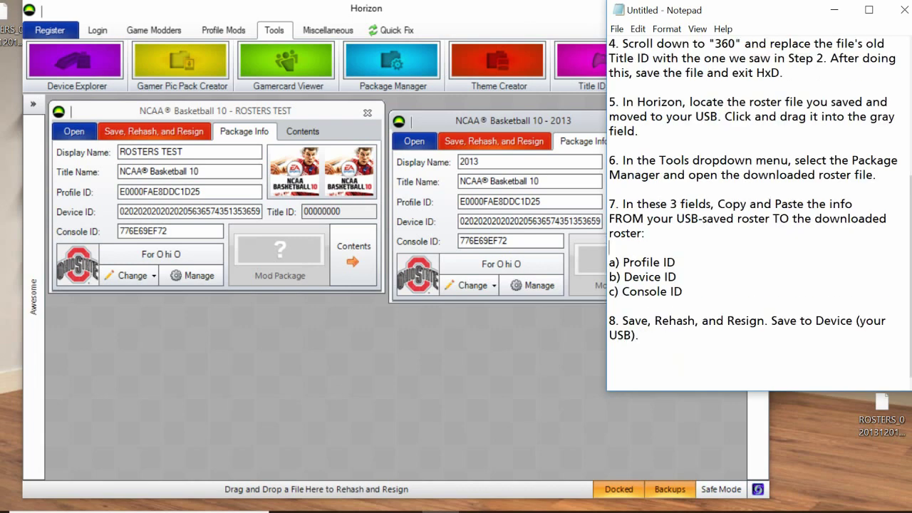
{"action": "left_click_drag", "start_coordinate": [639, 335], "coordinate": [628, 321]}
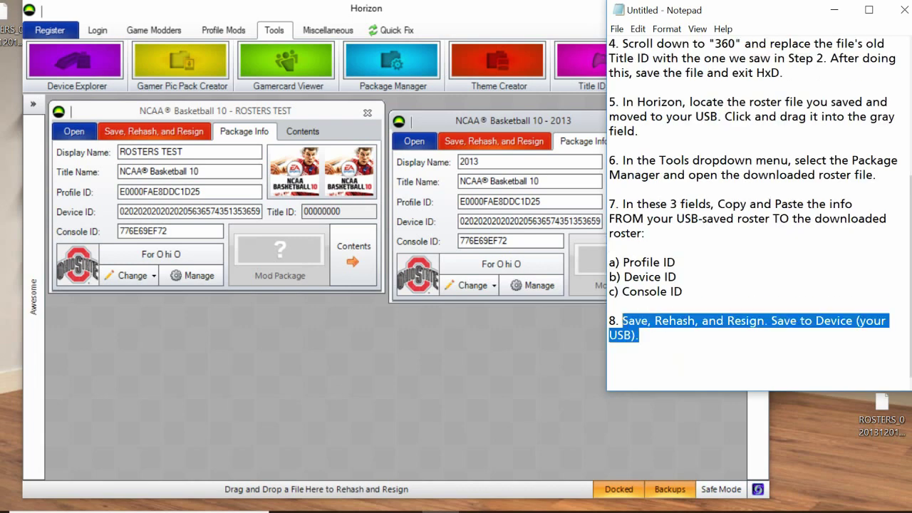
Save, rehash, and resign the 2013 package in Horizon
{"action": "left_click", "coordinate": [536, 378]}
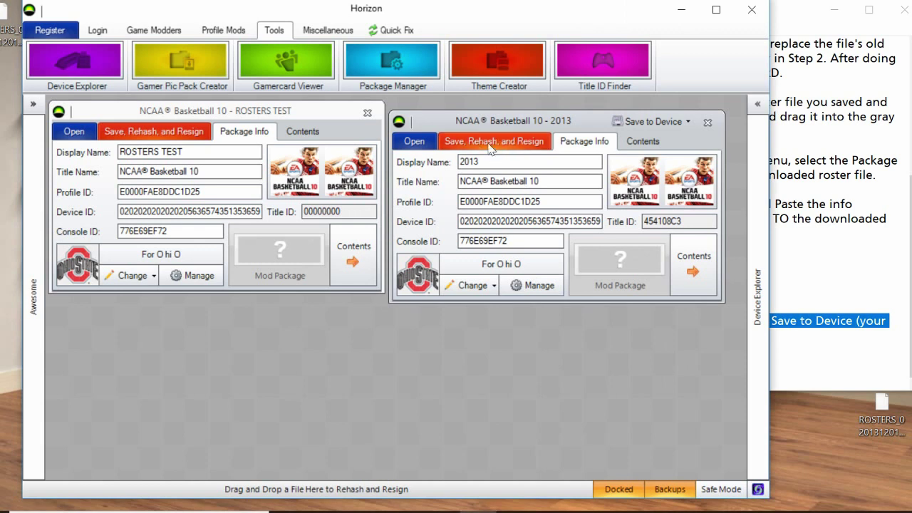
{"action": "left_click", "coordinate": [492, 141]}
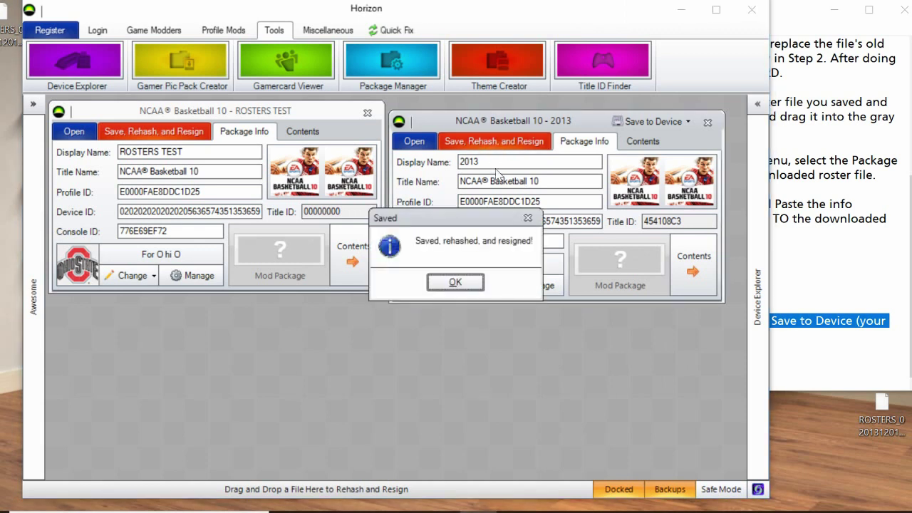
{"action": "left_click", "coordinate": [464, 282]}
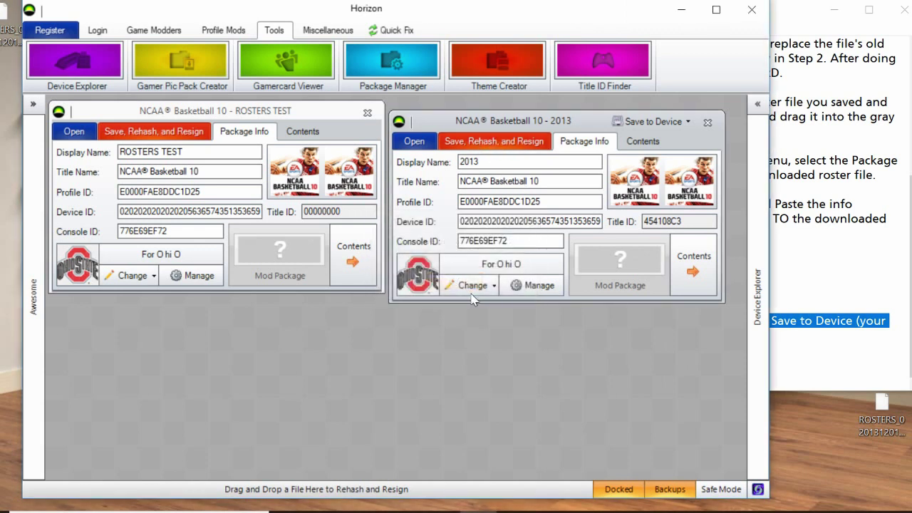
Transfer the 2013 package to the USB Storage Device, saving its changes before the transfer
{"action": "left_click", "coordinate": [662, 126]}
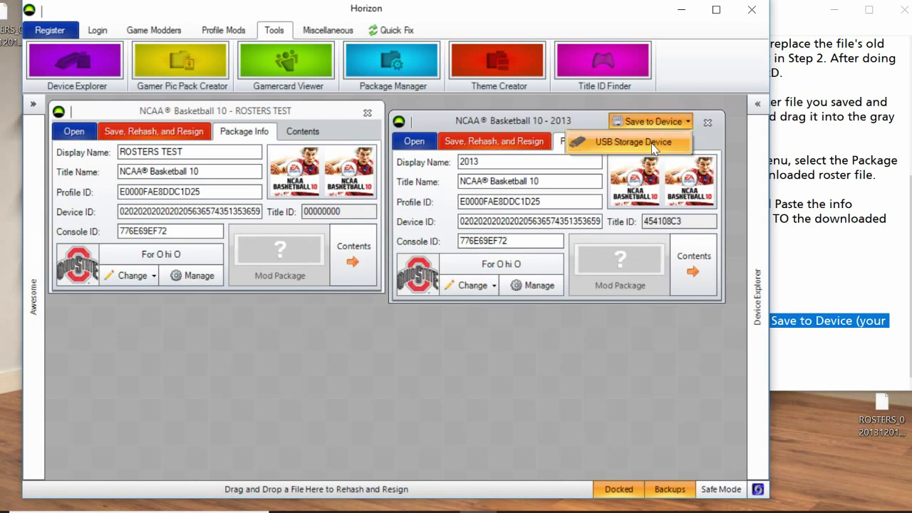
{"action": "left_click", "coordinate": [633, 143]}
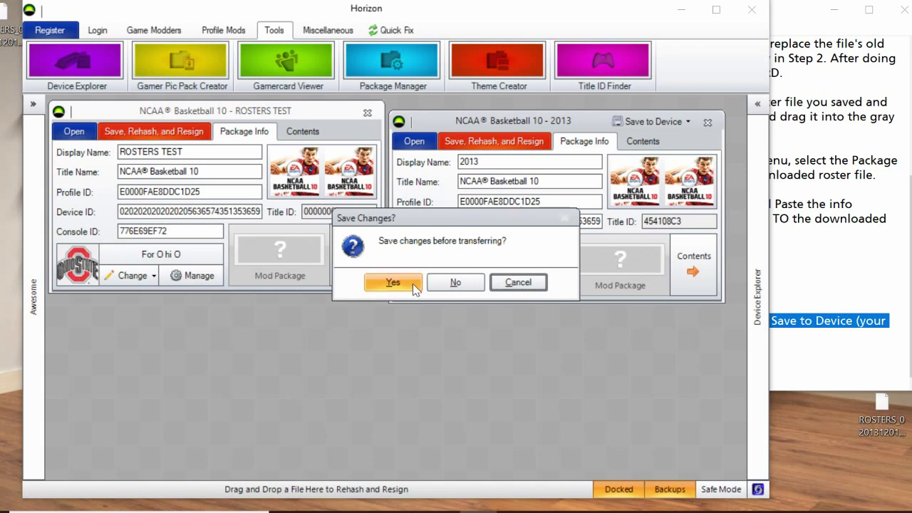
{"action": "left_click", "coordinate": [412, 286]}
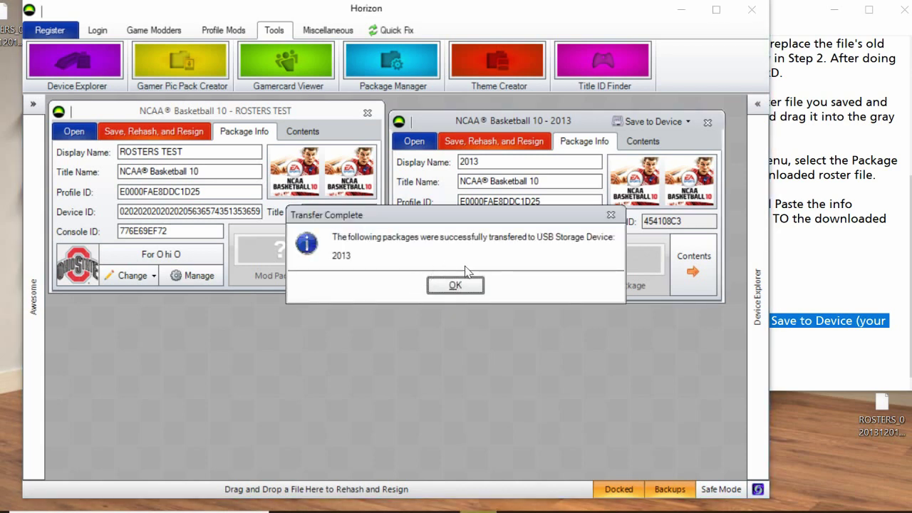
{"action": "left_click", "coordinate": [455, 285]}
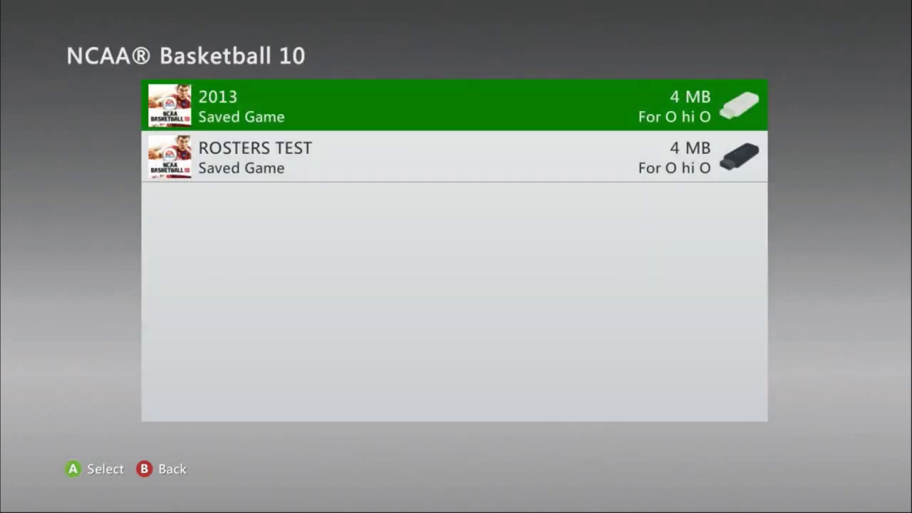
On the Xbox 360, move the NCAA Basketball 10 saved game 2013 from the USB Storage Device to the Hard Drive
{"action": "left_click", "coordinate": [454, 156]}
{"action": "left_click", "coordinate": [454, 105]}
{"action": "key", "text": "Return"}
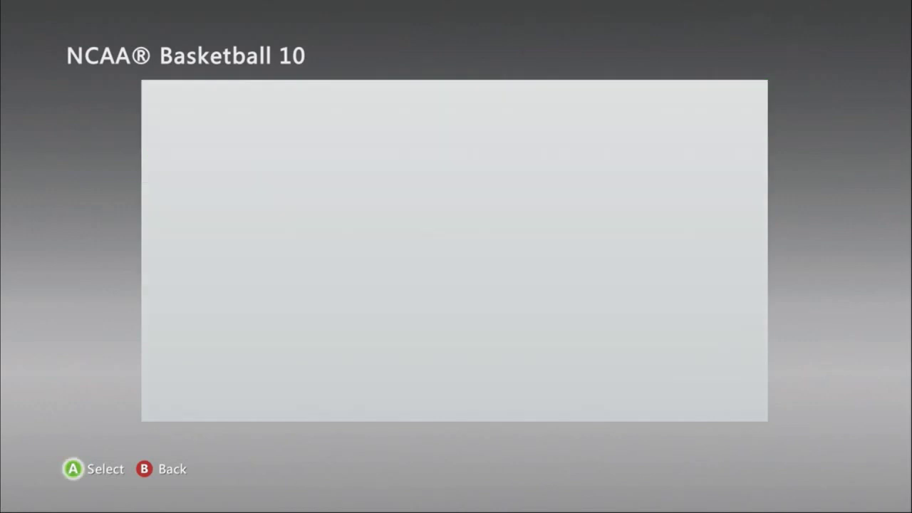
{"action": "left_click", "coordinate": [298, 130]}
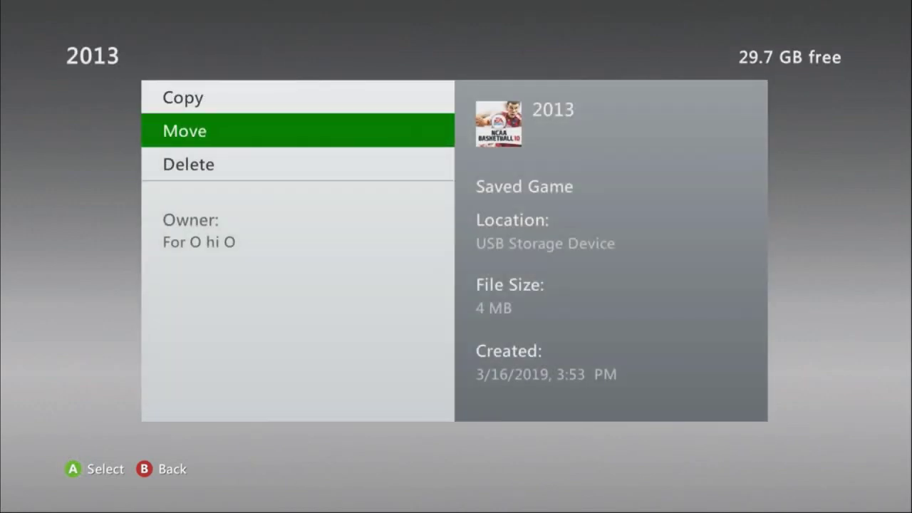
{"action": "key", "text": "Return"}
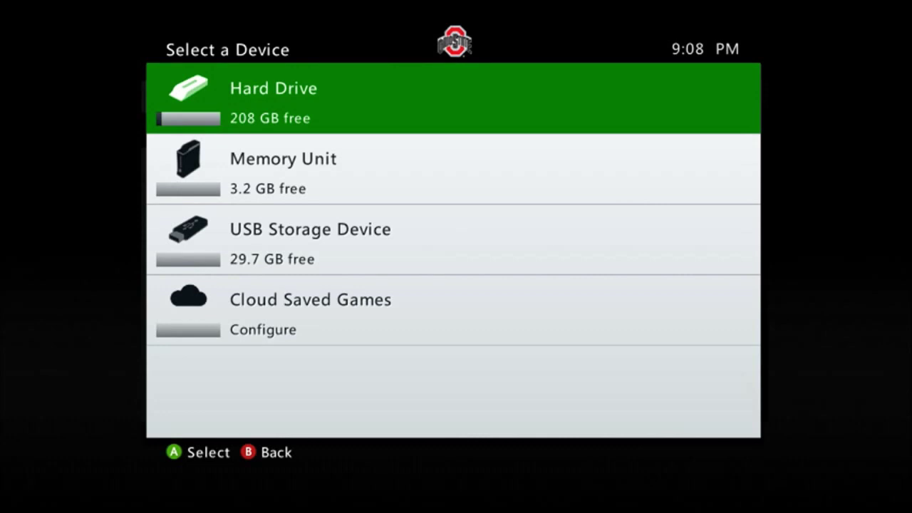
{"action": "key", "text": "Down"}
{"action": "key", "text": "Up"}
{"action": "key", "text": "Return"}
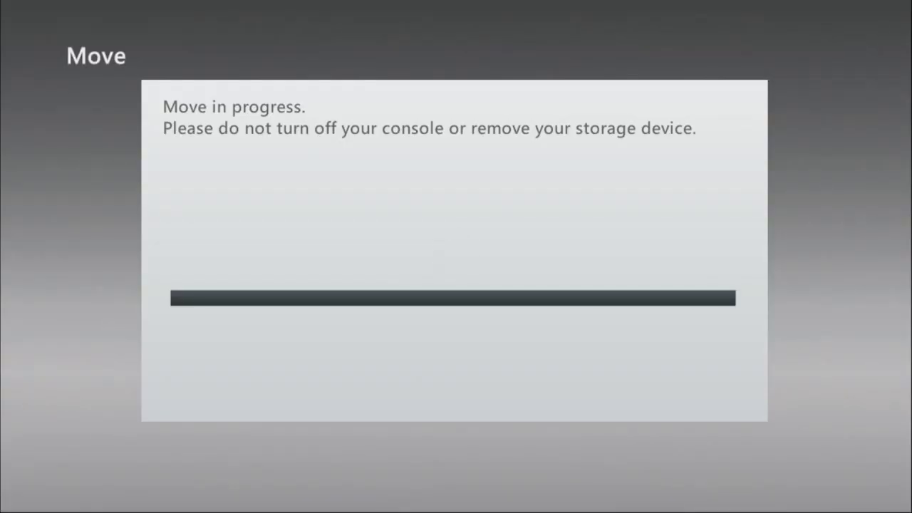
{"action": "key", "text": "Escape"}
{"action": "key", "text": "Escape"}
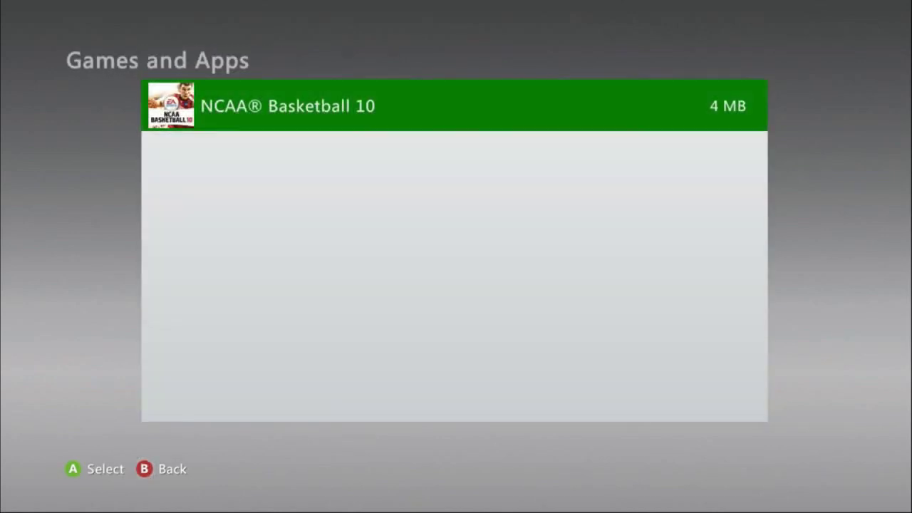
Move the gamer profile from the USB Storage Device to the Hard Drive, agreeing to sign out, and leave the storage screens
{"action": "key", "text": "Down"}
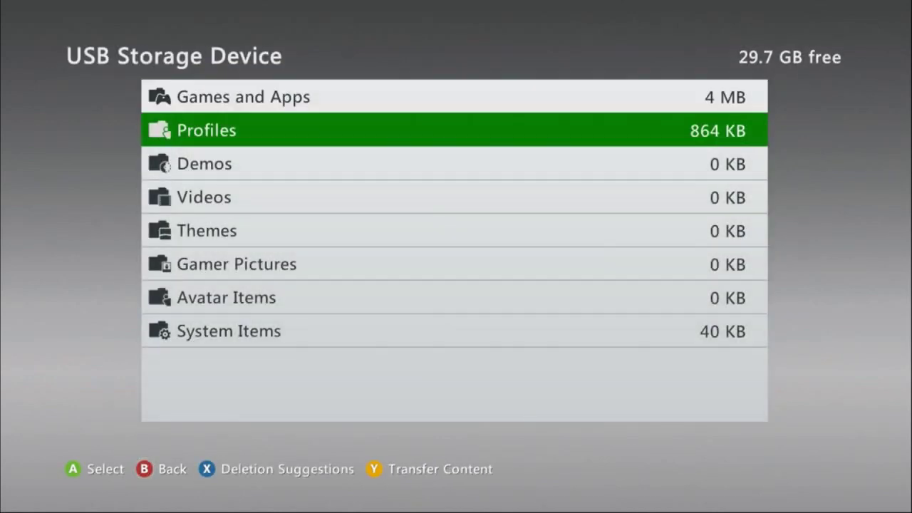
{"action": "key", "text": "Return"}
{"action": "key", "text": "Return"}
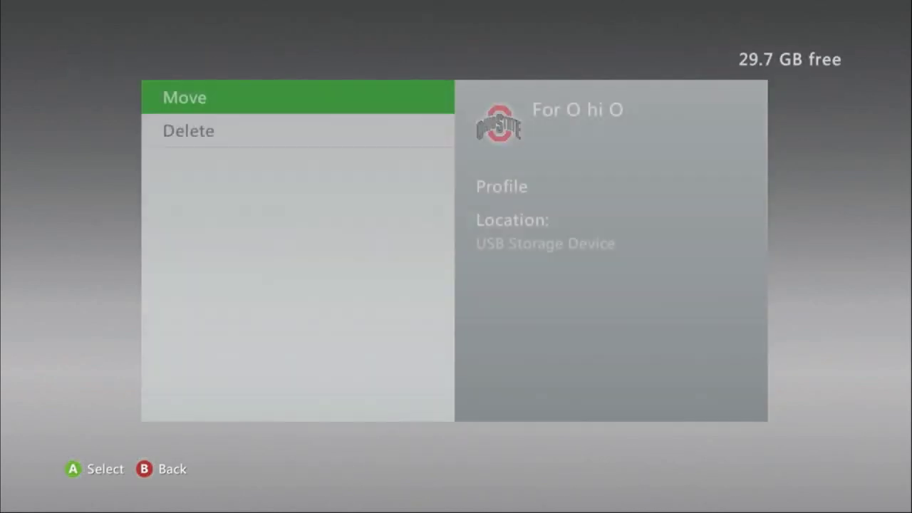
{"action": "key", "text": "Return"}
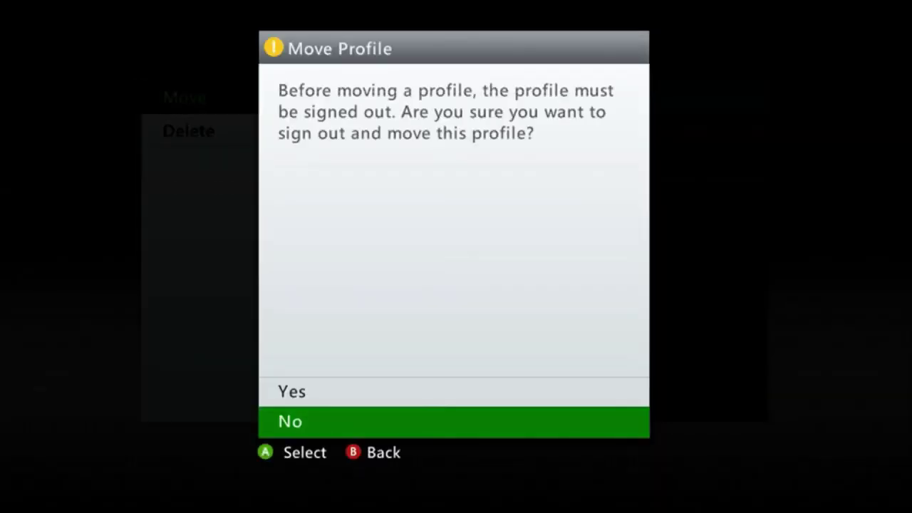
{"action": "key", "text": "Up"}
{"action": "key", "text": "Return"}
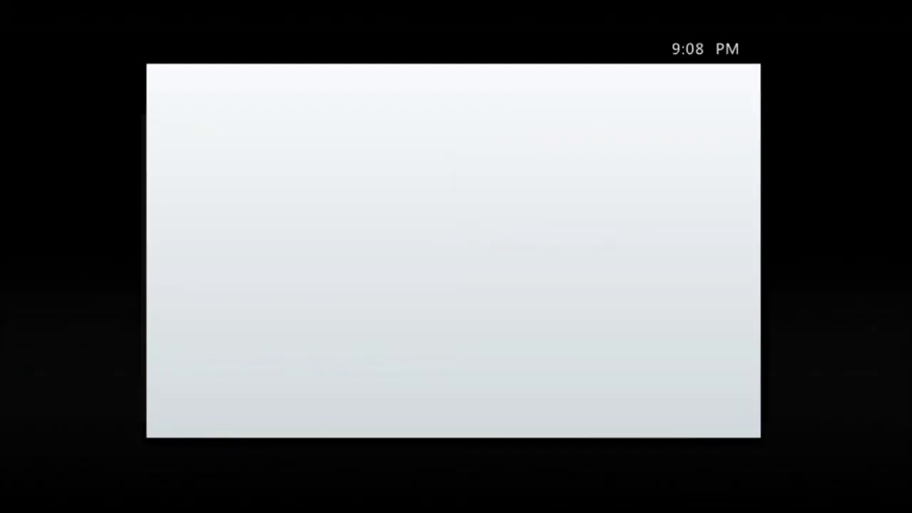
{"action": "key", "text": "Down"}
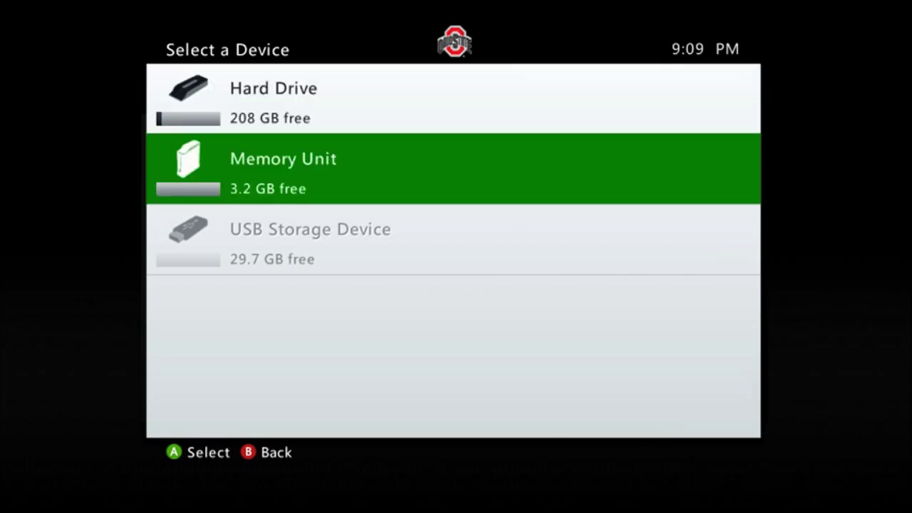
{"action": "key", "text": "Up"}
{"action": "key", "text": "Return"}
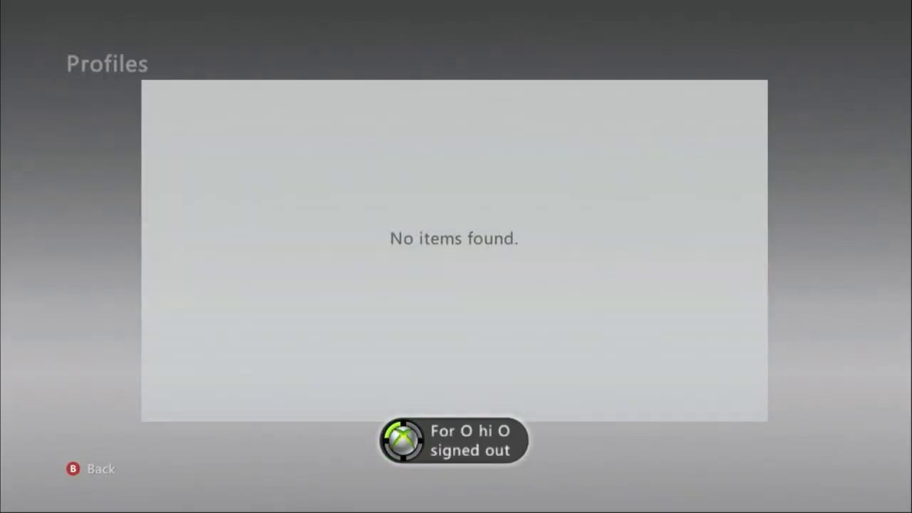
{"action": "key", "text": "Escape"}
{"action": "key", "text": "Escape"}
{"action": "key", "text": "Escape"}
{"action": "key", "text": "Escape"}
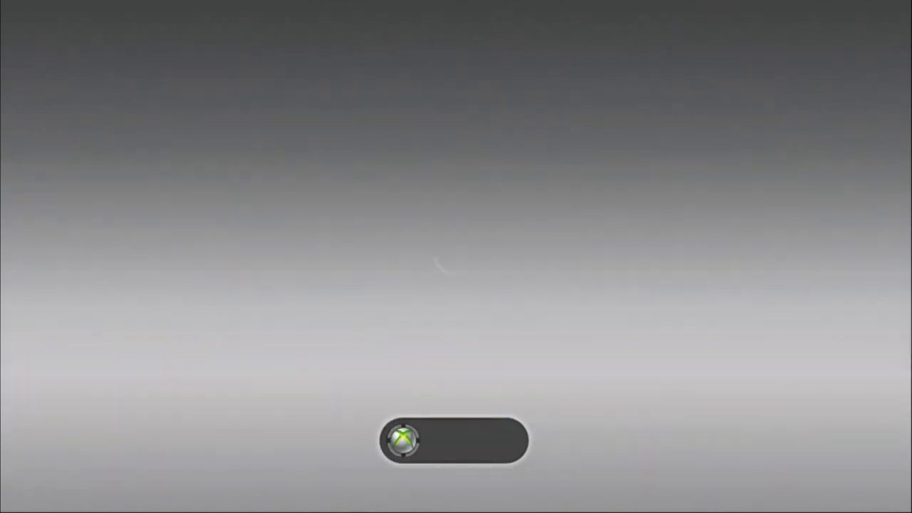
Switch to NCAA Basketball 10 and open the My NCAA section from its main menu
{"action": "key", "text": "Return"}
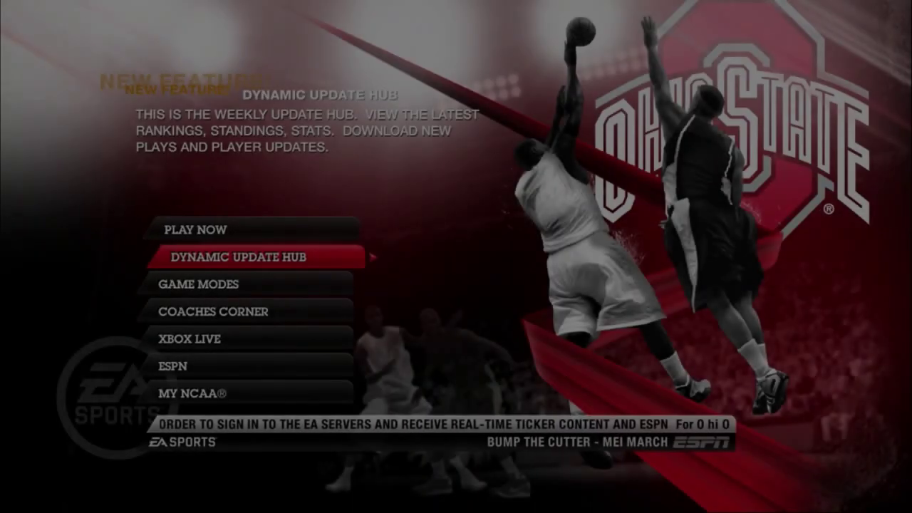
{"action": "key", "text": "Down"}
{"action": "key", "text": "Down"}
{"action": "key", "text": "Down"}
{"action": "key", "text": "Down"}
{"action": "key", "text": "Down"}
{"action": "key", "text": "Return"}
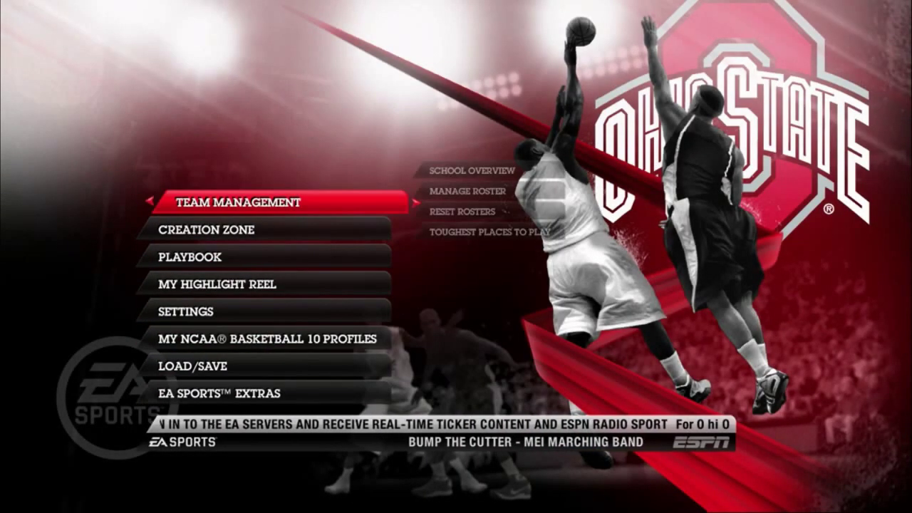
Open the list of saved rosters through Load/Save, Load and Load Rosters
{"action": "key", "text": "Down"}
{"action": "key", "text": "Down"}
{"action": "key", "text": "Down"}
{"action": "key", "text": "Down"}
{"action": "key", "text": "Down"}
{"action": "key", "text": "Down"}
{"action": "key", "text": "Return"}
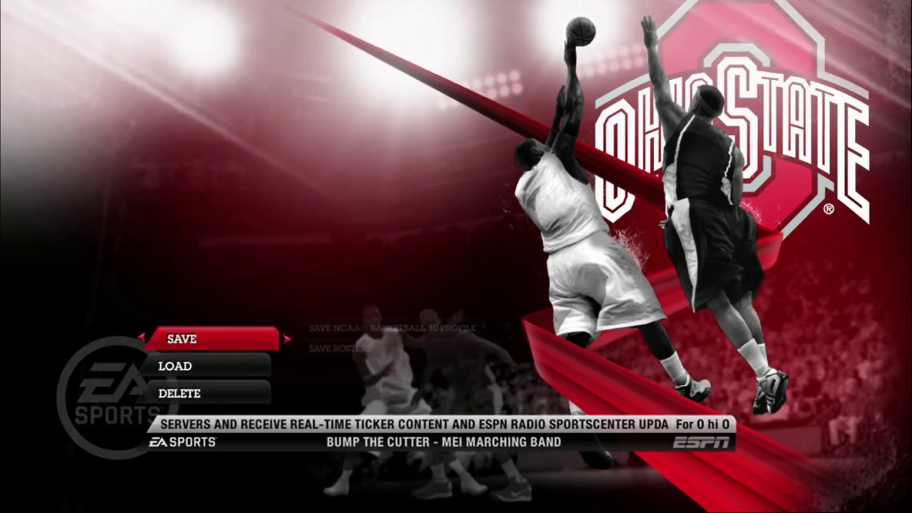
{"action": "key", "text": "Down"}
{"action": "key", "text": "Return"}
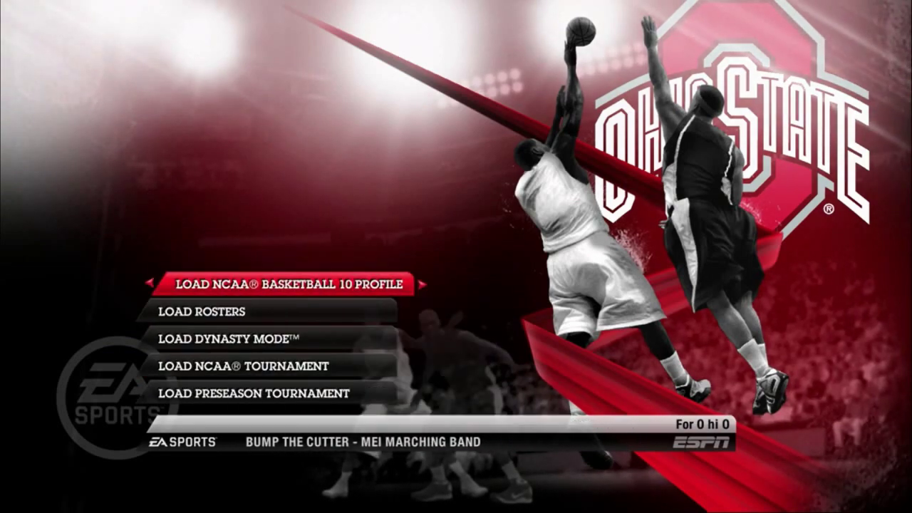
{"action": "key", "text": "Down"}
{"action": "key", "text": "Return"}
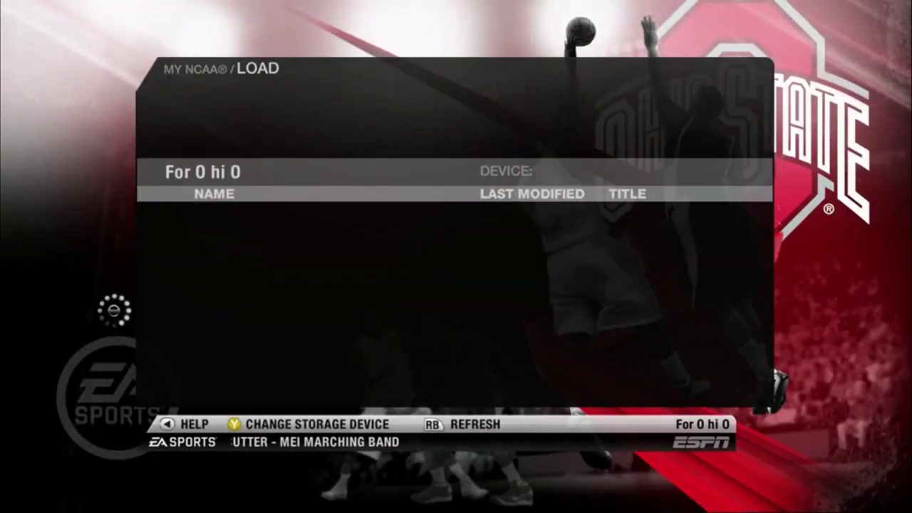
Load the 2013 roster file from the Hard Drive
{"action": "key", "text": "Down"}
{"action": "key", "text": "Down"}
{"action": "key", "text": "Down"}
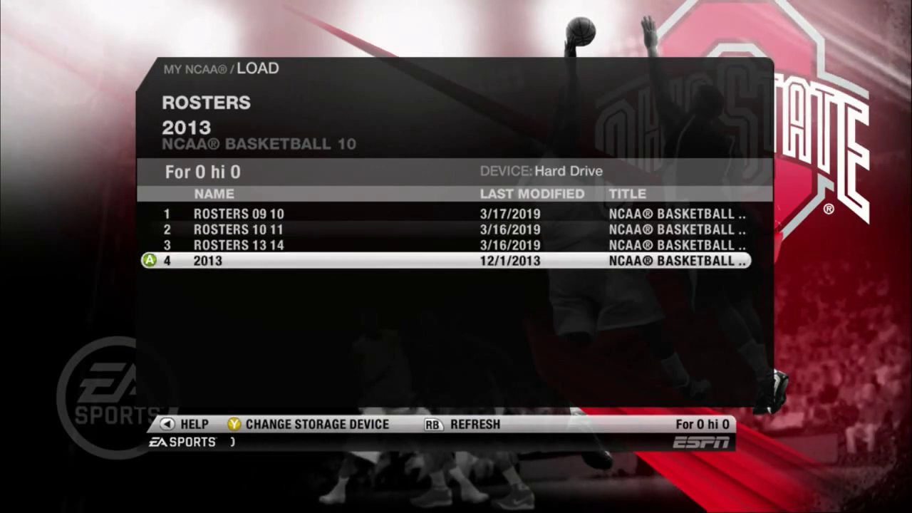
{"action": "key", "text": "Return"}
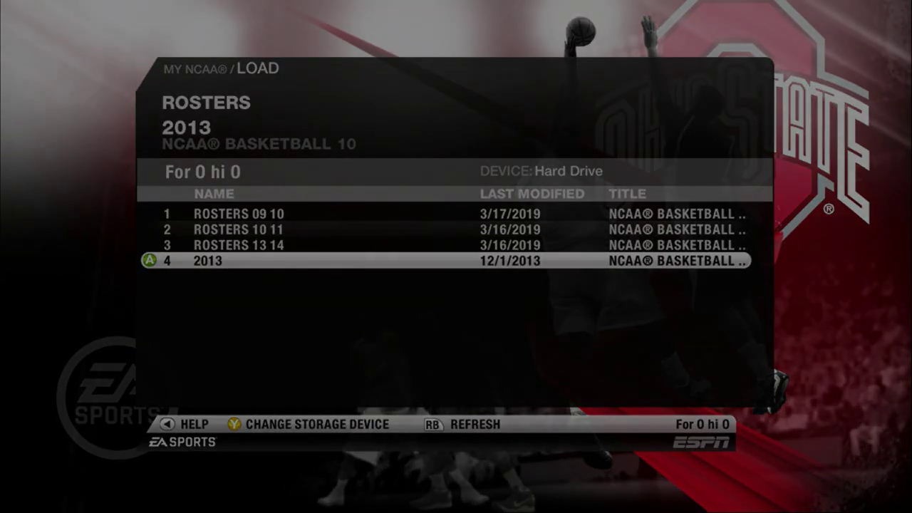